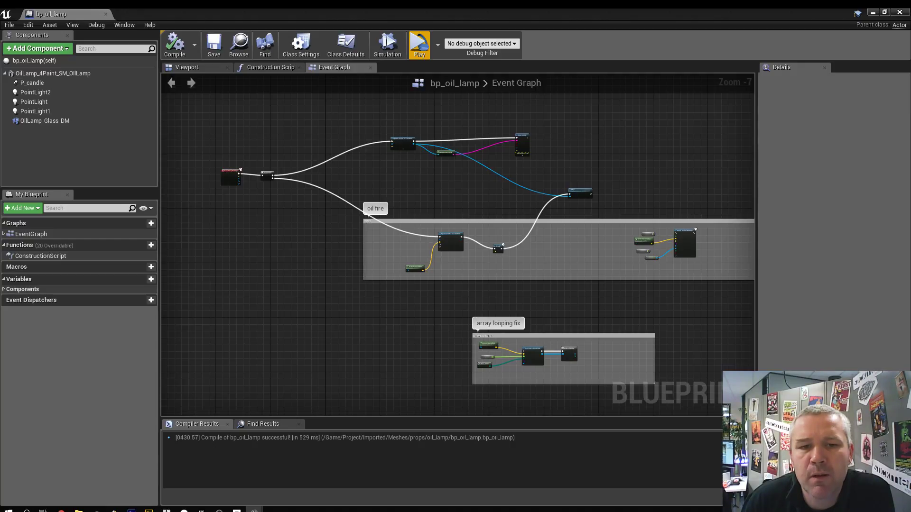
Open the BP_slow_barrel_explode blueprint from the Project/Imported/Meshes/props/Barrels/exploding_barrel folder
{"action": "key", "text": "ctrl+shift+f"}
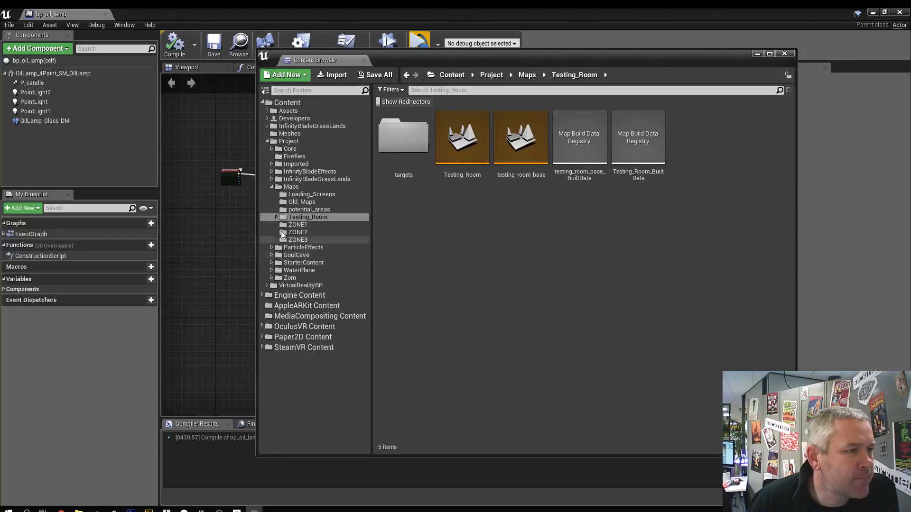
{"action": "left_click", "coordinate": [270, 164]}
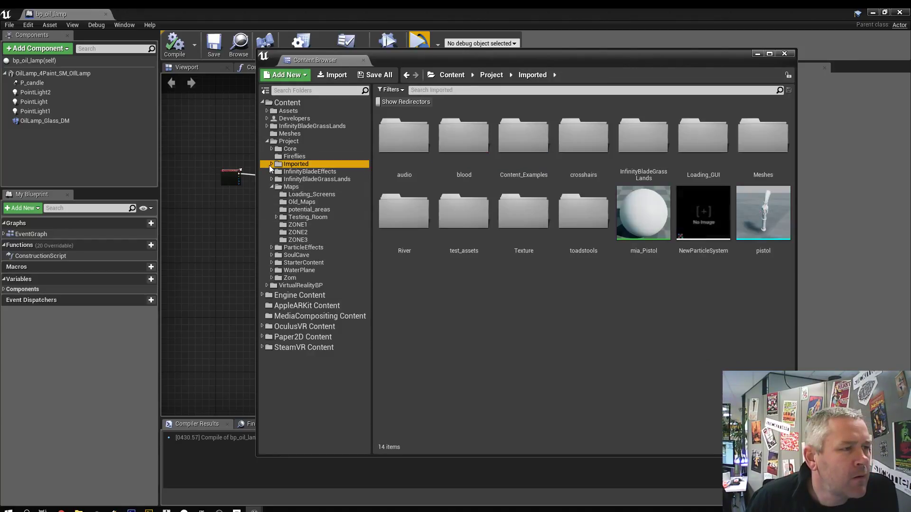
{"action": "left_click", "coordinate": [271, 164]}
{"action": "left_click", "coordinate": [277, 218]}
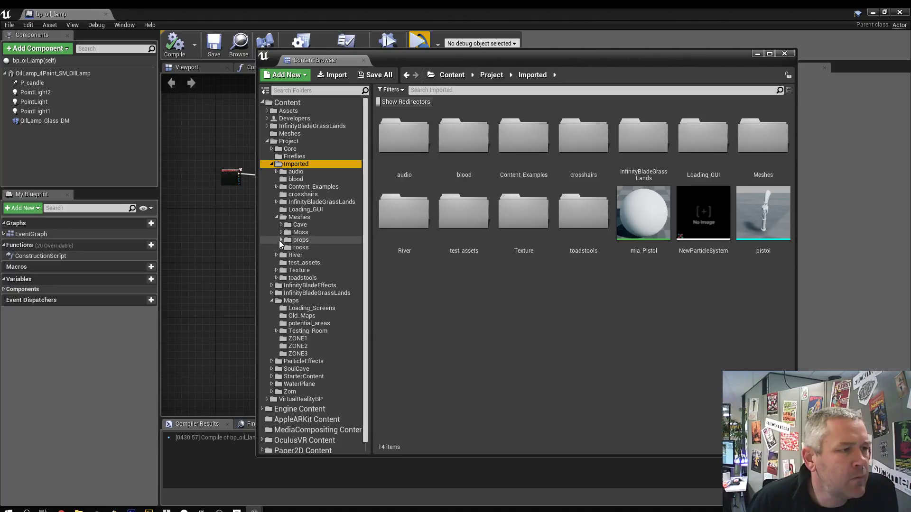
{"action": "left_click", "coordinate": [281, 241]}
{"action": "left_click", "coordinate": [286, 247]}
{"action": "left_click", "coordinate": [308, 255]}
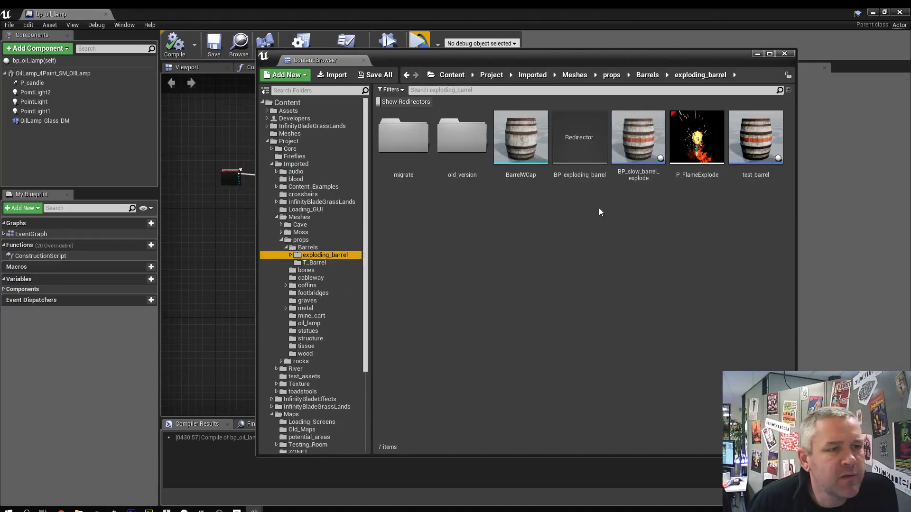
{"action": "double_click", "coordinate": [636, 142]}
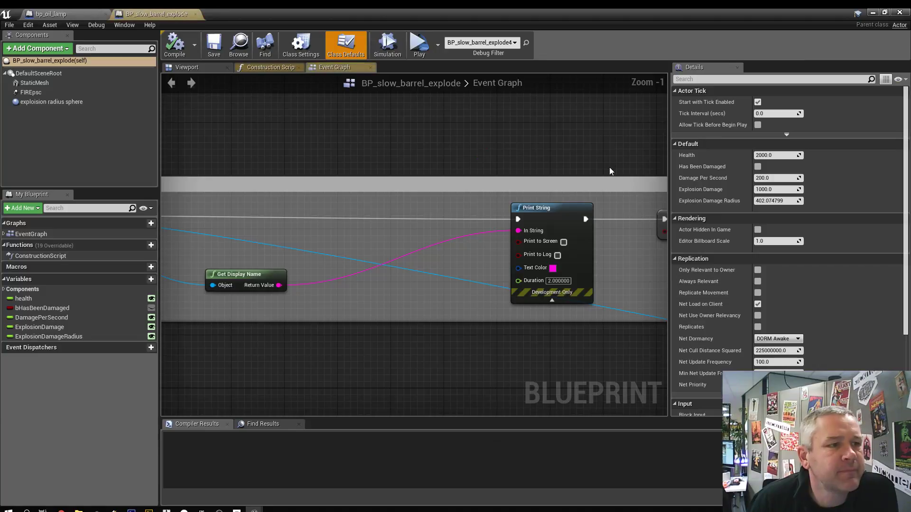
Examine the barrel blueprint's event graph, including the slow burn, health decay, burning damage, explosion and array looping fix groups
{"action": "scroll", "coordinate": [457, 201], "scroll_direction": "down", "scroll_amount": 5}
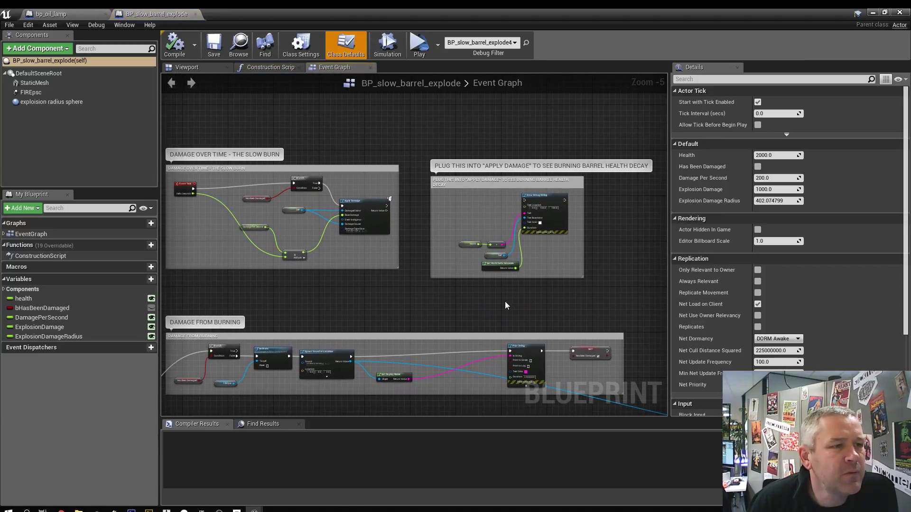
{"action": "right_click_drag", "start_coordinate": [505, 302], "coordinate": [500, 301]}
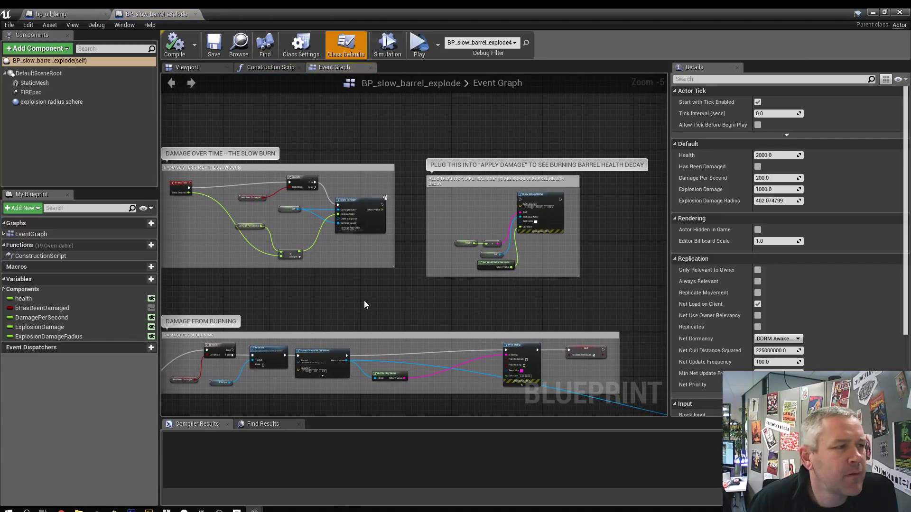
{"action": "right_click_drag", "start_coordinate": [364, 302], "coordinate": [469, 161]}
{"action": "mouse_move", "coordinate": [452, 317]}
{"action": "right_mouse_down"}
{"action": "mouse_move", "coordinate": [410, 154]}
{"action": "mouse_move", "coordinate": [309, 197]}
{"action": "right_mouse_up"}
{"action": "scroll", "coordinate": [310, 197], "scroll_direction": "down", "scroll_amount": 1}
{"action": "scroll", "coordinate": [545, 335], "scroll_direction": "down", "scroll_amount": 3}
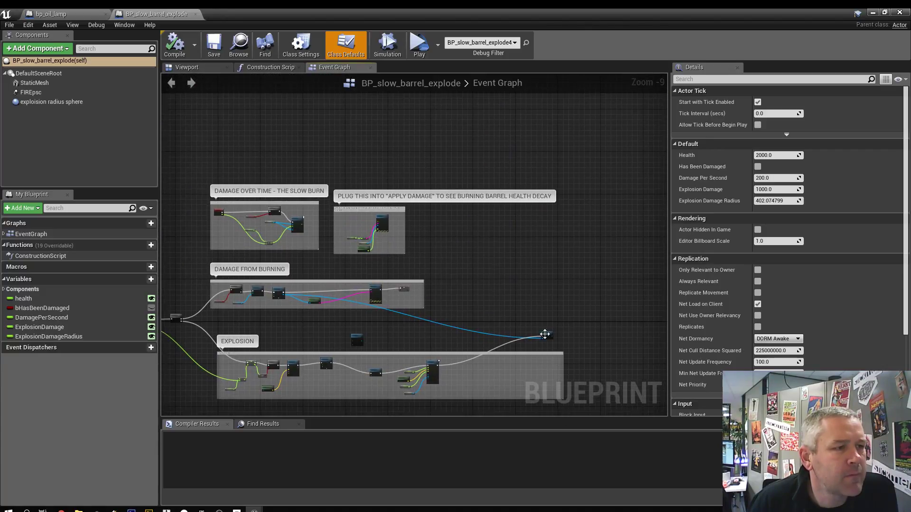
{"action": "right_click_drag", "start_coordinate": [545, 335], "coordinate": [583, 345]}
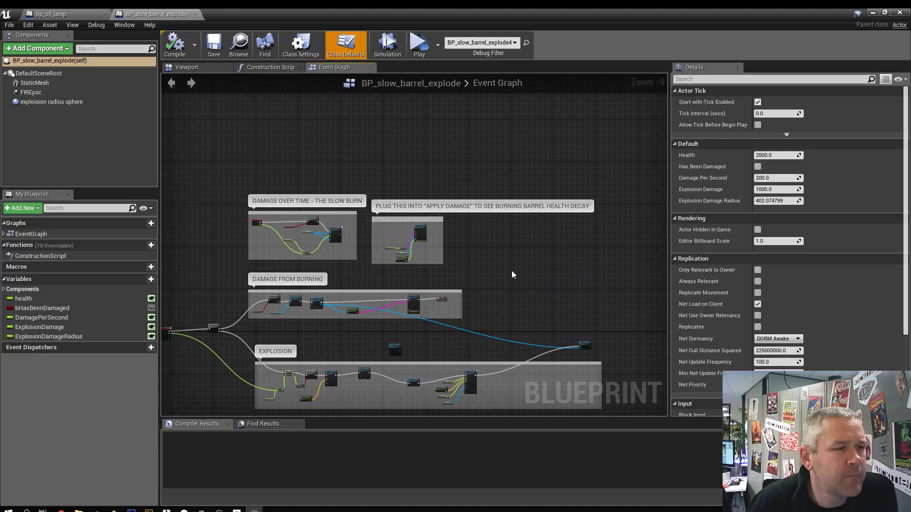
{"action": "scroll", "coordinate": [511, 268], "scroll_direction": "up", "scroll_amount": 4}
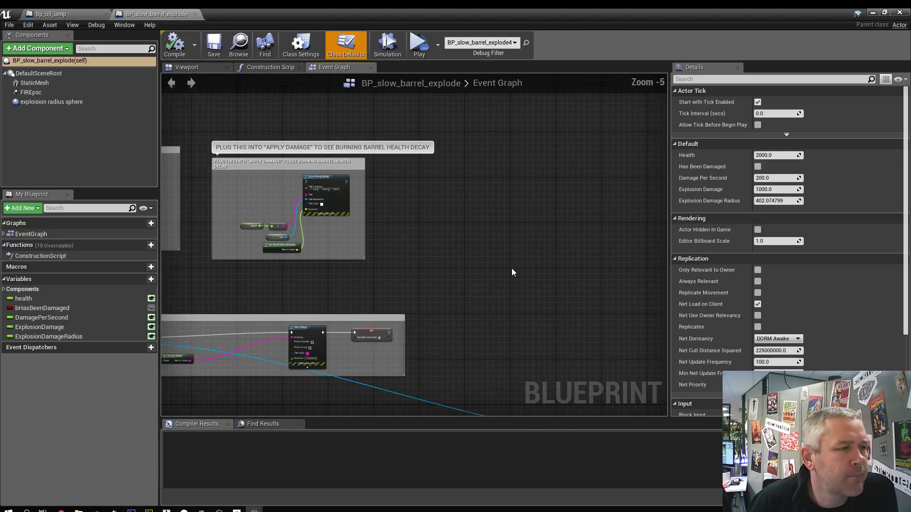
{"action": "scroll", "coordinate": [575, 268], "scroll_direction": "up", "scroll_amount": 2}
{"action": "scroll", "coordinate": [546, 262], "scroll_direction": "up", "scroll_amount": 1}
{"action": "right_click_drag", "start_coordinate": [514, 258], "coordinate": [634, 258]}
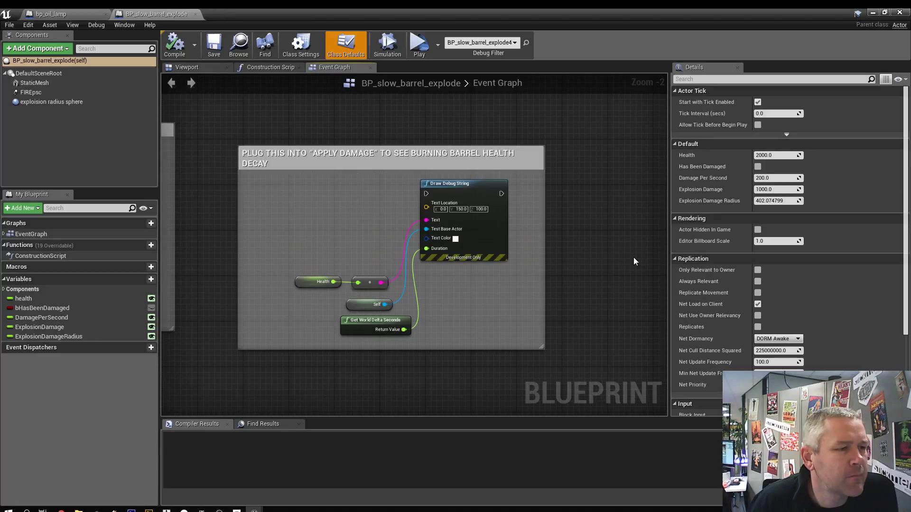
{"action": "scroll", "coordinate": [634, 258], "scroll_direction": "down", "scroll_amount": 5}
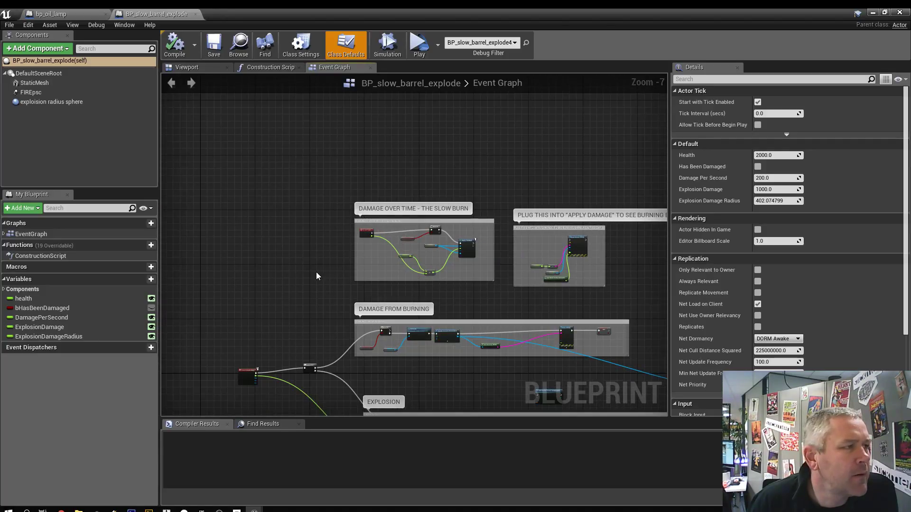
{"action": "scroll", "coordinate": [247, 252], "scroll_direction": "down", "scroll_amount": 4}
{"action": "right_click_drag", "start_coordinate": [248, 339], "coordinate": [239, 283]}
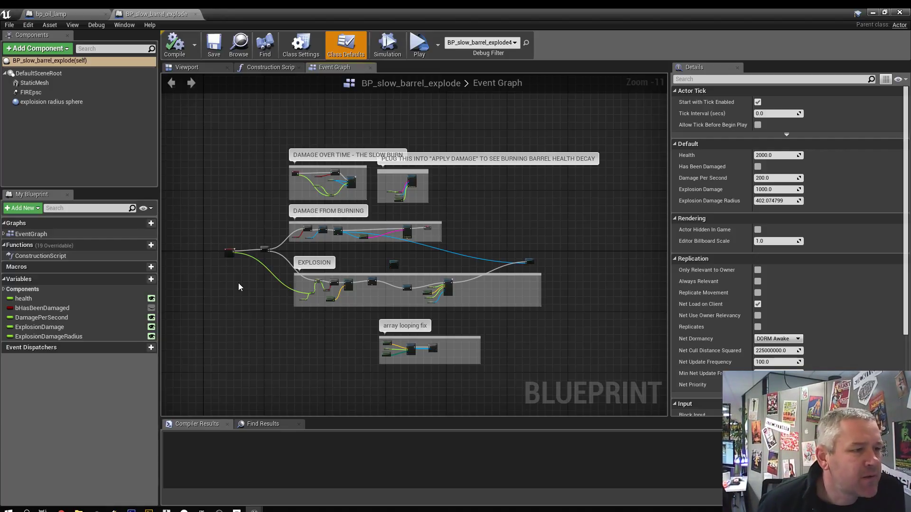
Close the BP_slow_barrel_explode blueprint and bring the Content Browser forward as a maximized window
{"action": "left_click", "coordinate": [196, 15]}
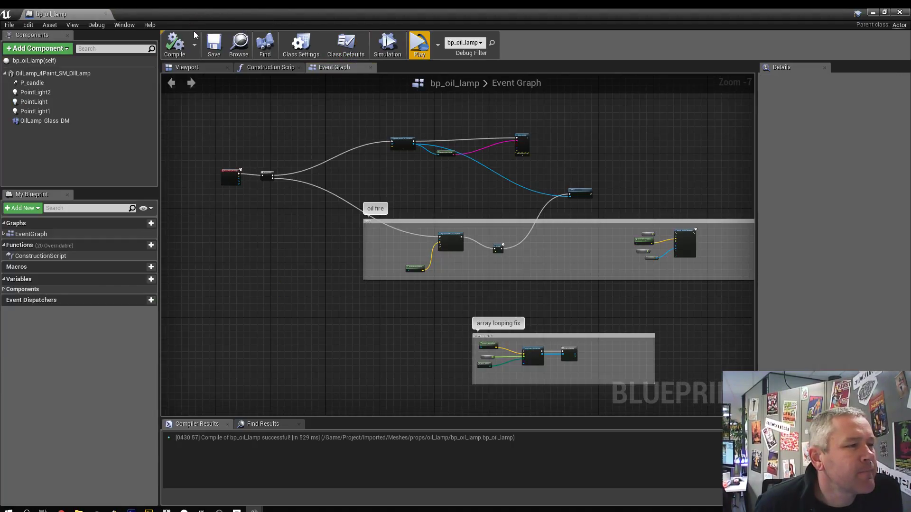
{"action": "left_click_drag", "start_coordinate": [179, 17], "coordinate": [474, 74]}
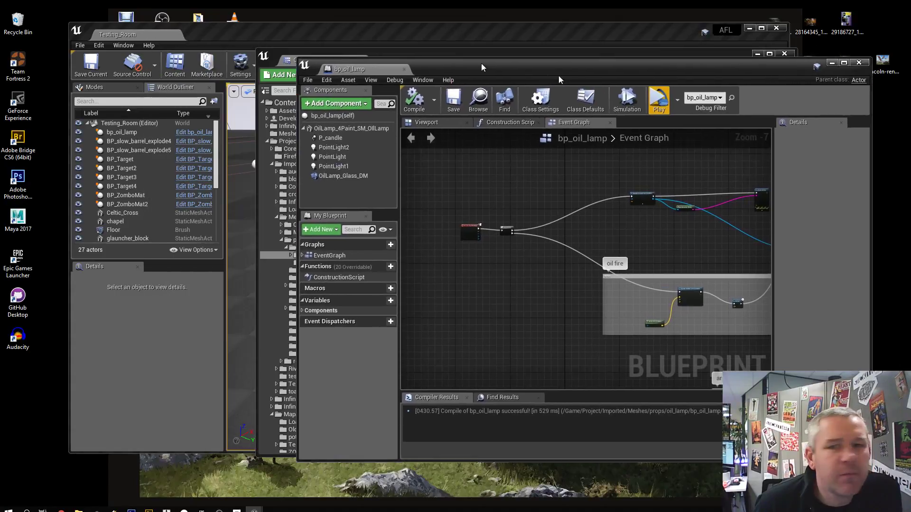
{"action": "left_click", "coordinate": [536, 53]}
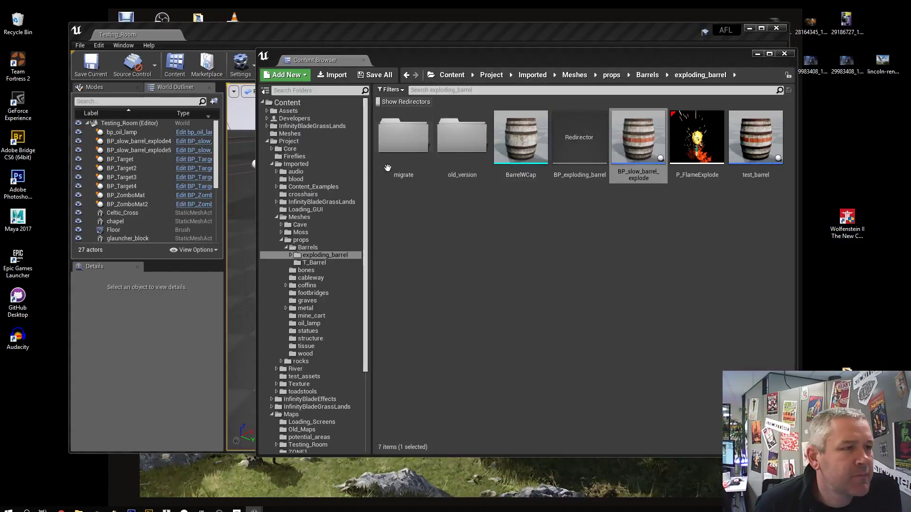
{"action": "double_click", "coordinate": [441, 58]}
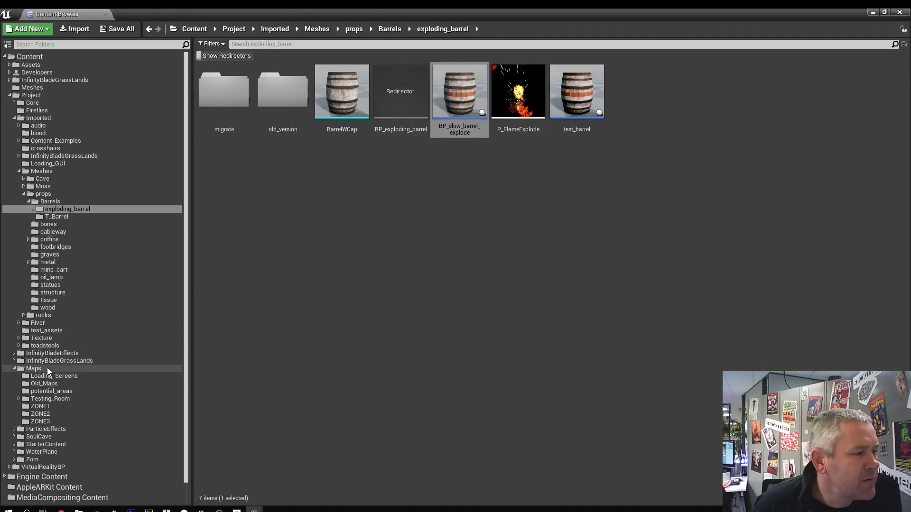
Browse the MGZ subfolder of the Project/Zom folder for zombie assets
{"action": "left_click", "coordinate": [15, 461]}
{"action": "left_click", "coordinate": [14, 460]}
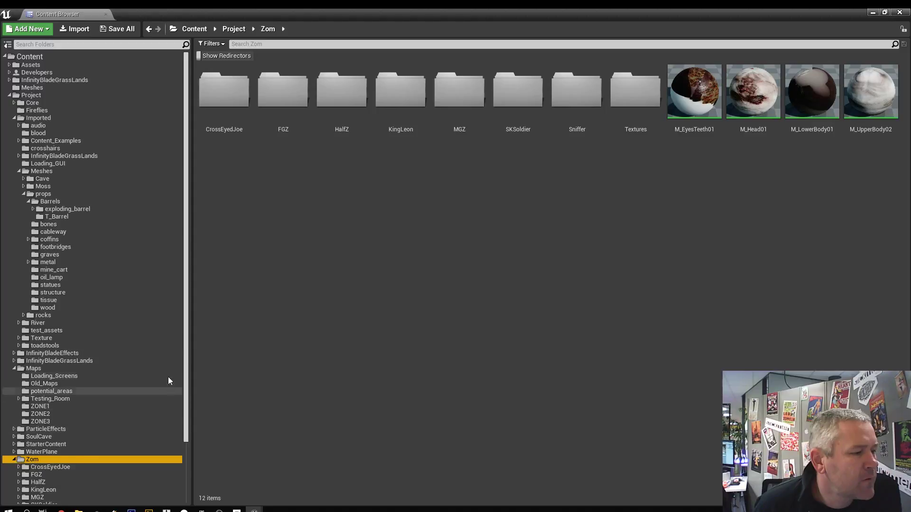
{"action": "left_click_drag", "start_coordinate": [185, 359], "coordinate": [189, 434]}
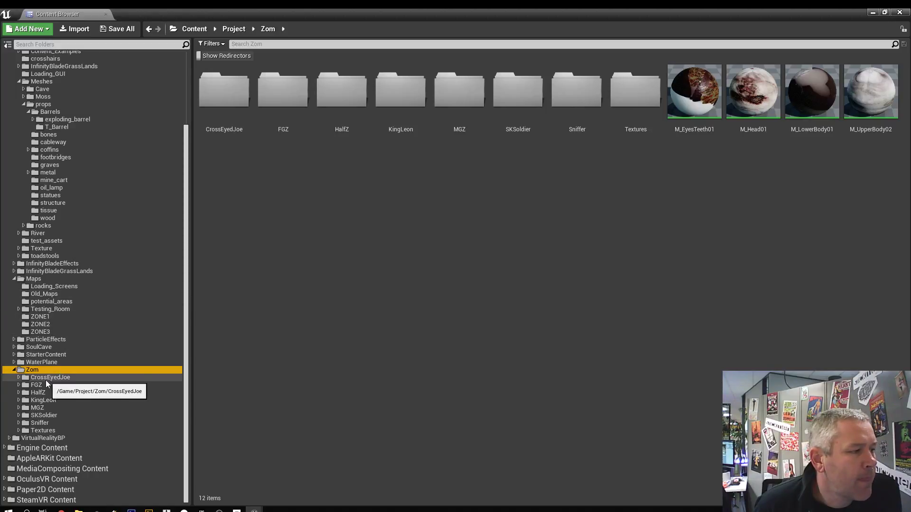
{"action": "left_click", "coordinate": [37, 408]}
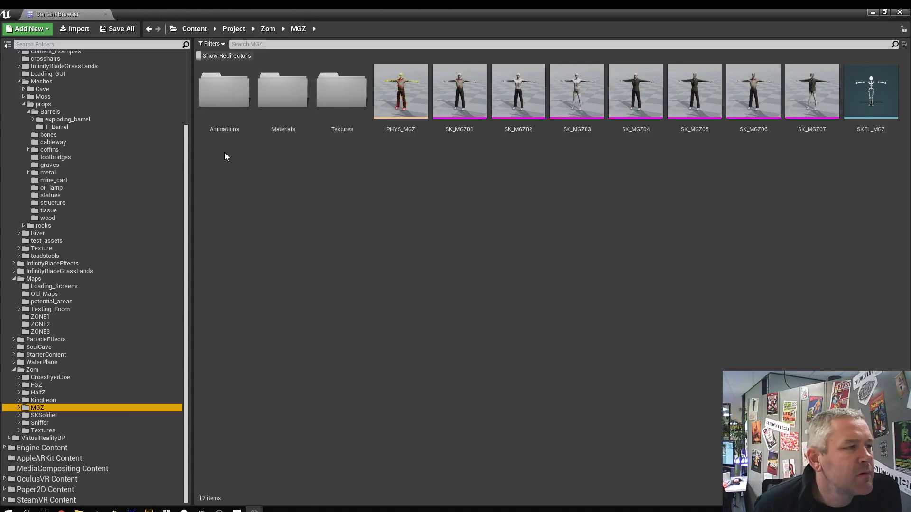
Open the BP_Zom blueprint from the Project/Core/Zom folder
{"action": "left_click_drag", "start_coordinate": [186, 145], "coordinate": [186, 75]}
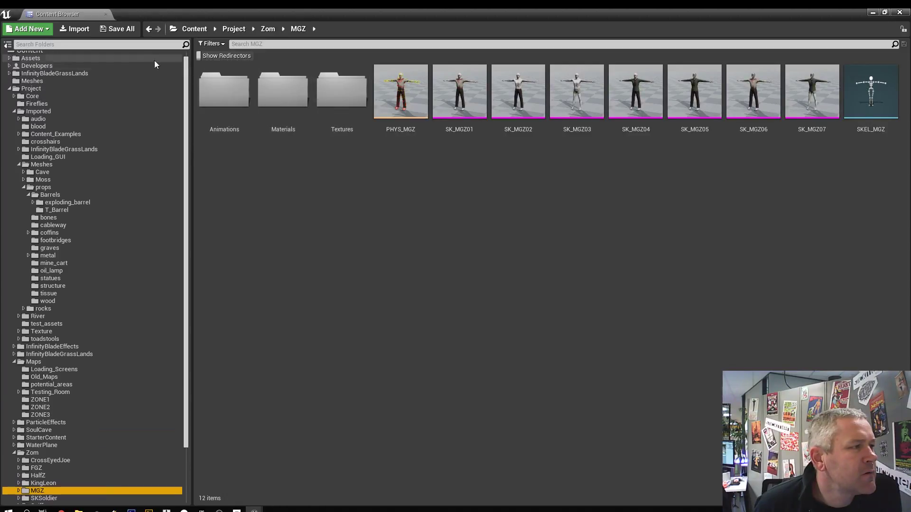
{"action": "left_click", "coordinate": [14, 96]}
{"action": "left_click", "coordinate": [29, 126]}
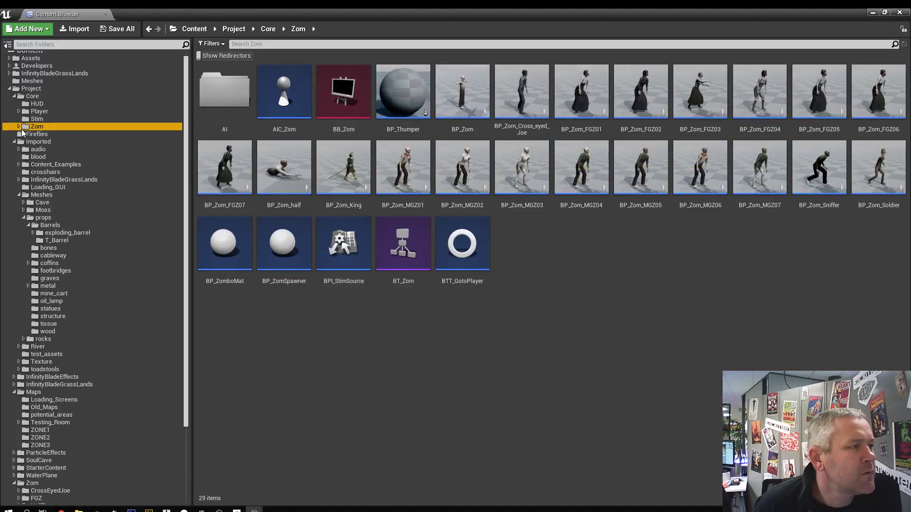
{"action": "left_click", "coordinate": [19, 127]}
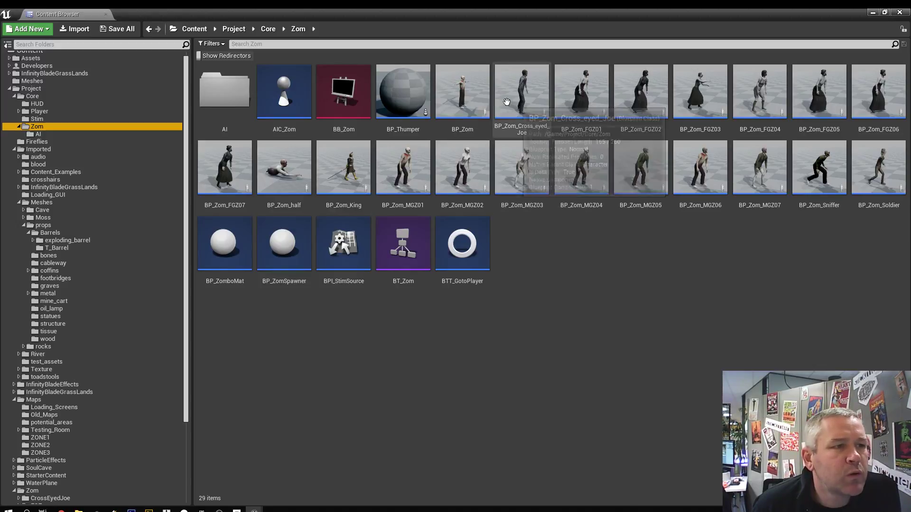
{"action": "left_click", "coordinate": [468, 97]}
{"action": "double_click", "coordinate": [465, 97]}
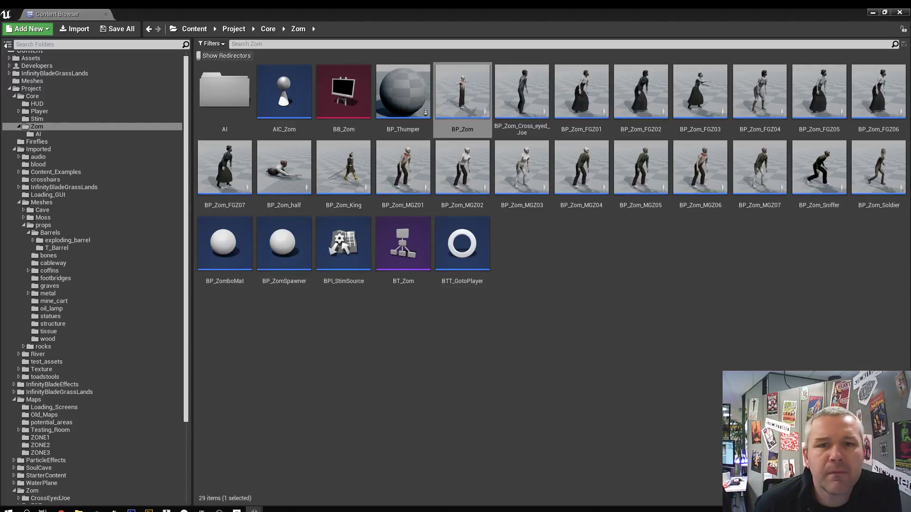
Move the Content Browser window out of the way and maximize the editor window holding BP_Zom
{"action": "left_click", "coordinate": [542, 13]}
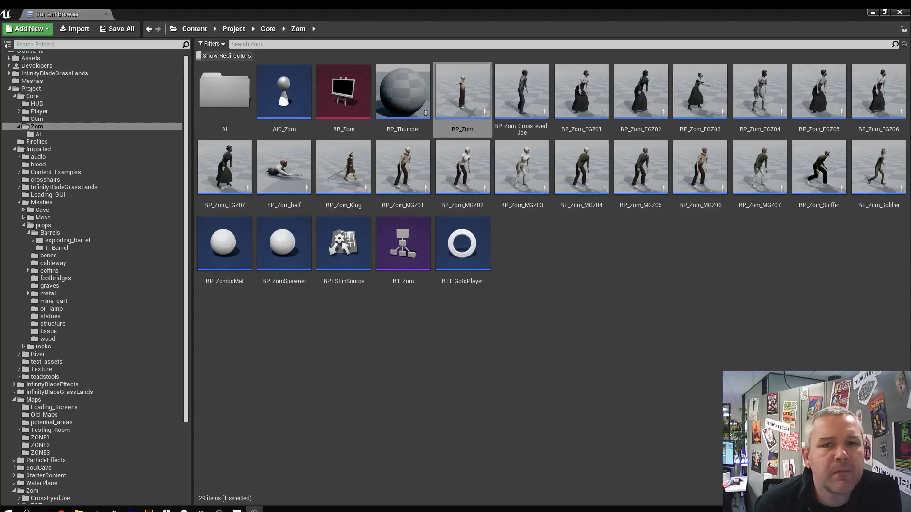
{"action": "left_click", "coordinate": [465, 98]}
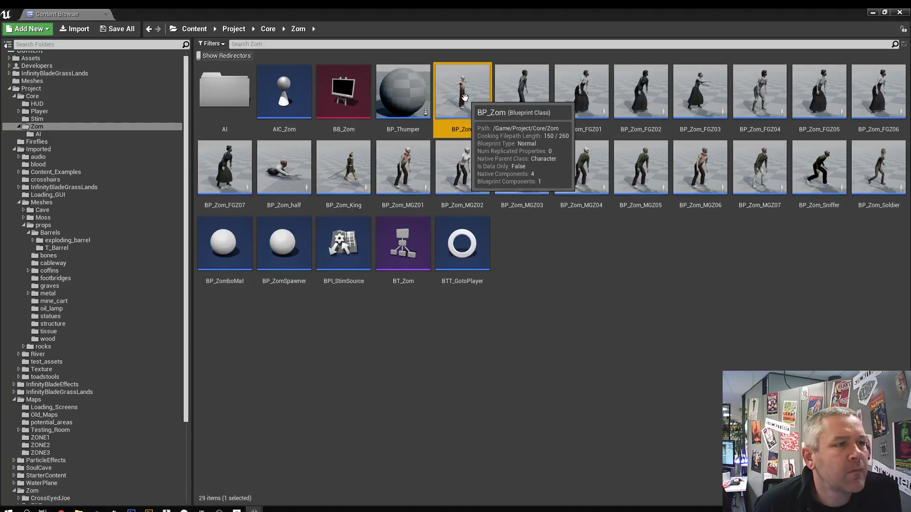
{"action": "mouse_move", "coordinate": [255, 510]}
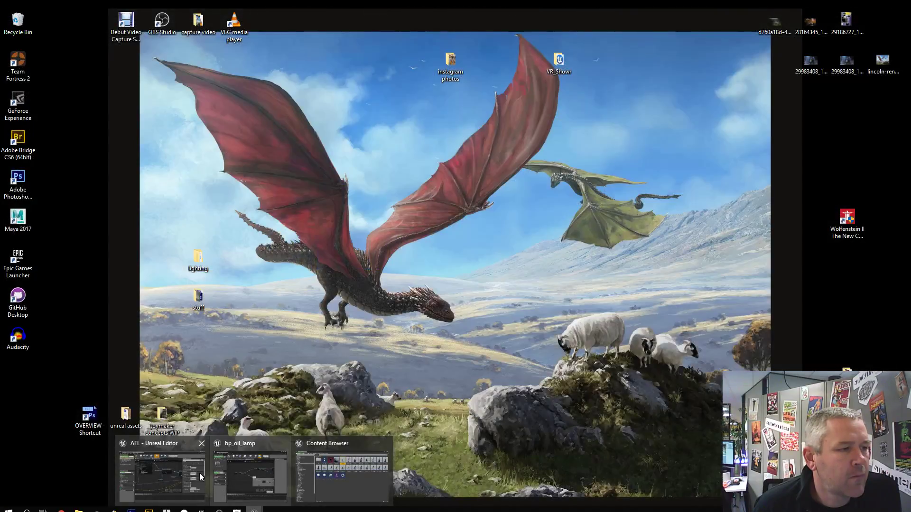
{"action": "mouse_move", "coordinate": [200, 474]}
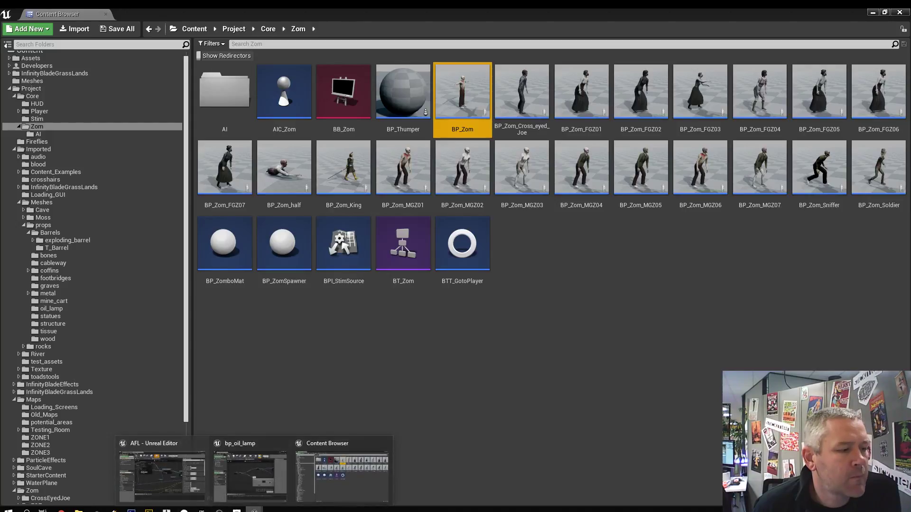
{"action": "double_click", "coordinate": [376, 13]}
{"action": "left_click_drag", "start_coordinate": [414, 59], "coordinate": [910, 109]}
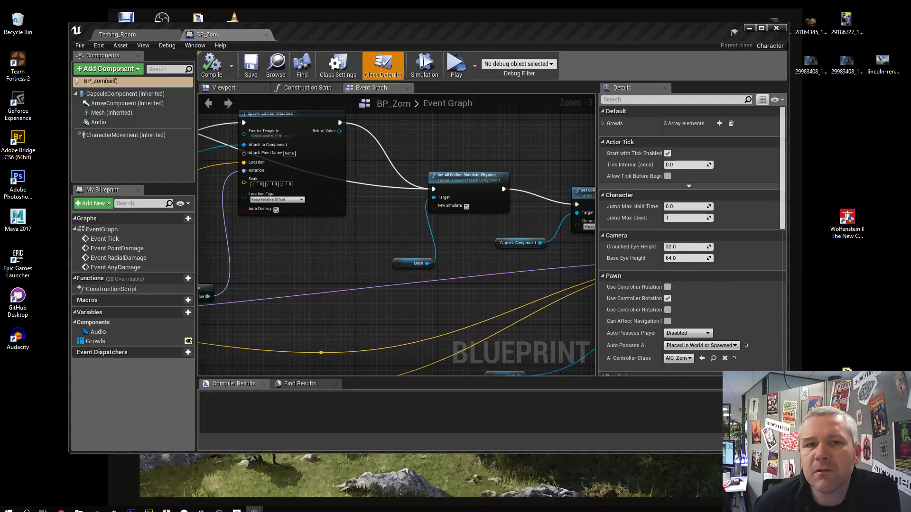
{"action": "double_click", "coordinate": [518, 27]}
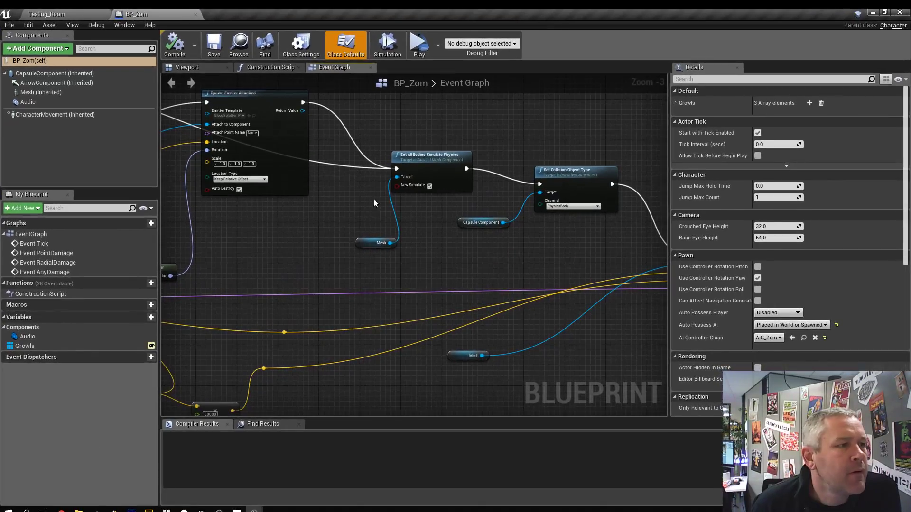
Look over the BP_Zom character in the viewport and examine its event graph around the "SPAWN FLAMES IF RADIALLY DAMAGED" group
{"action": "left_click", "coordinate": [190, 67]}
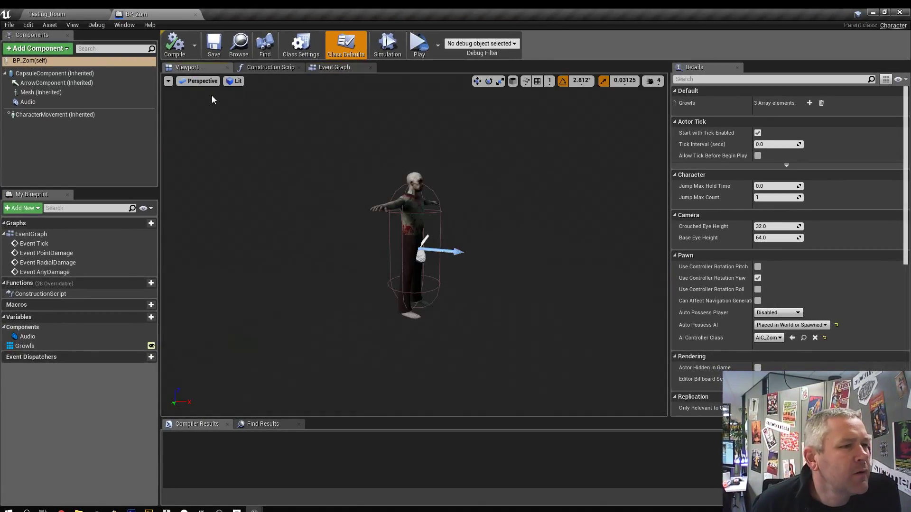
{"action": "left_click", "coordinate": [316, 71]}
{"action": "scroll", "coordinate": [406, 272], "scroll_direction": "down", "scroll_amount": 5}
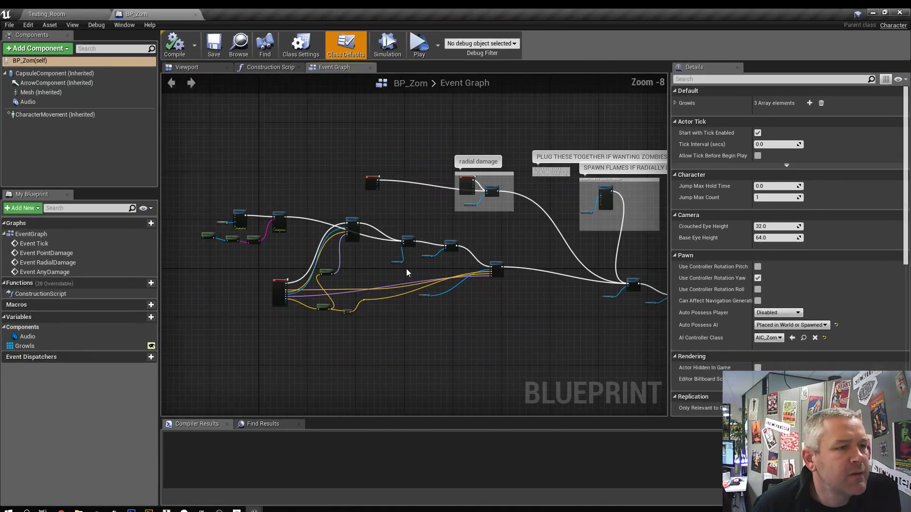
{"action": "right_click_drag", "start_coordinate": [450, 322], "coordinate": [406, 326]}
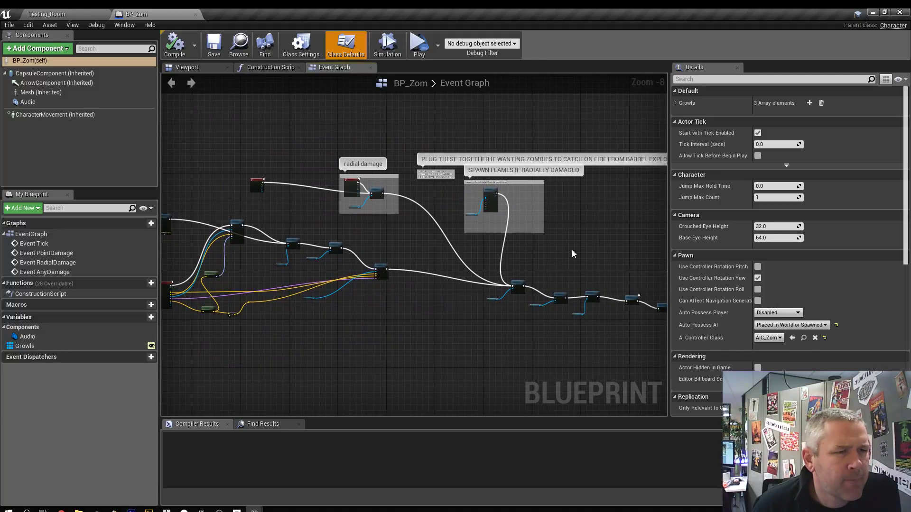
{"action": "right_click_drag", "start_coordinate": [571, 250], "coordinate": [499, 254]}
{"action": "scroll", "coordinate": [483, 263], "scroll_direction": "up", "scroll_amount": 4}
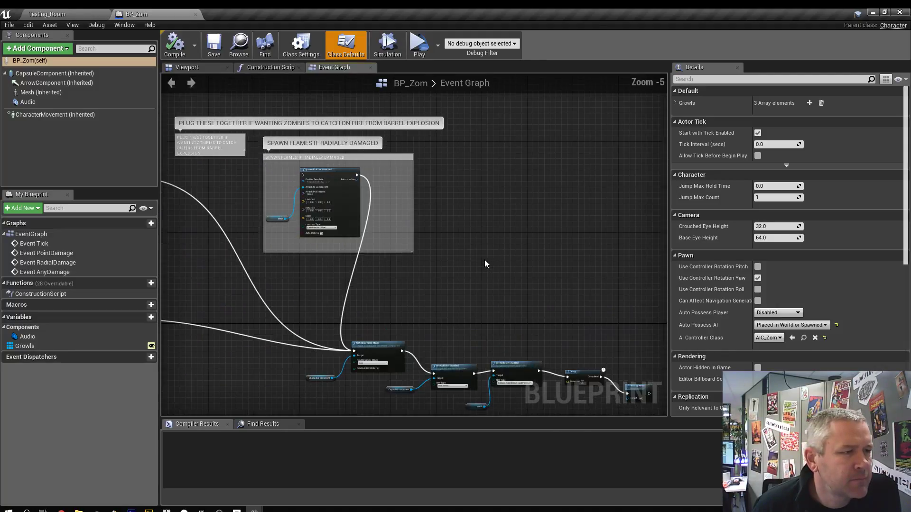
{"action": "right_click_drag", "start_coordinate": [459, 226], "coordinate": [602, 260]}
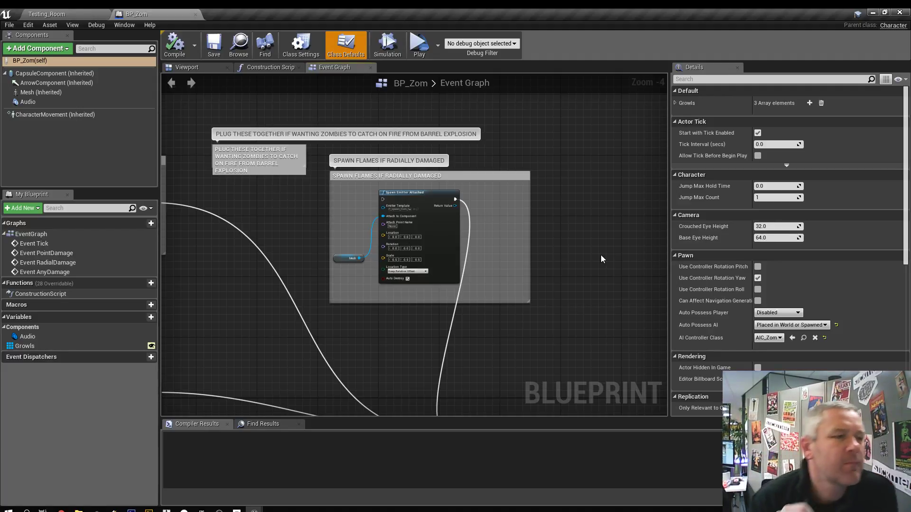
Trace the execution wires from the radial damage group and the "SPAWN FLAMES IF RADIALLY DAMAGED" group to the Set Movement Mode node
{"action": "right_click_drag", "start_coordinate": [554, 263], "coordinate": [602, 230]}
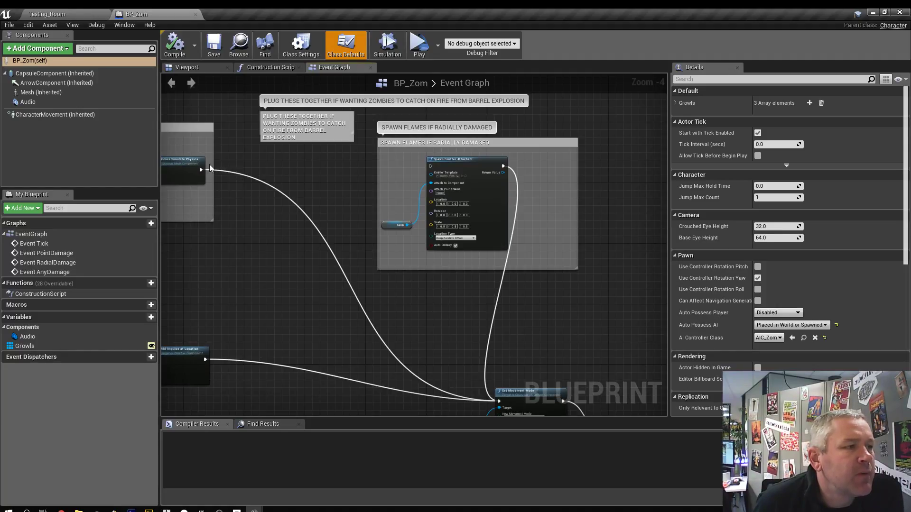
{"action": "right_click_drag", "start_coordinate": [321, 181], "coordinate": [427, 217]}
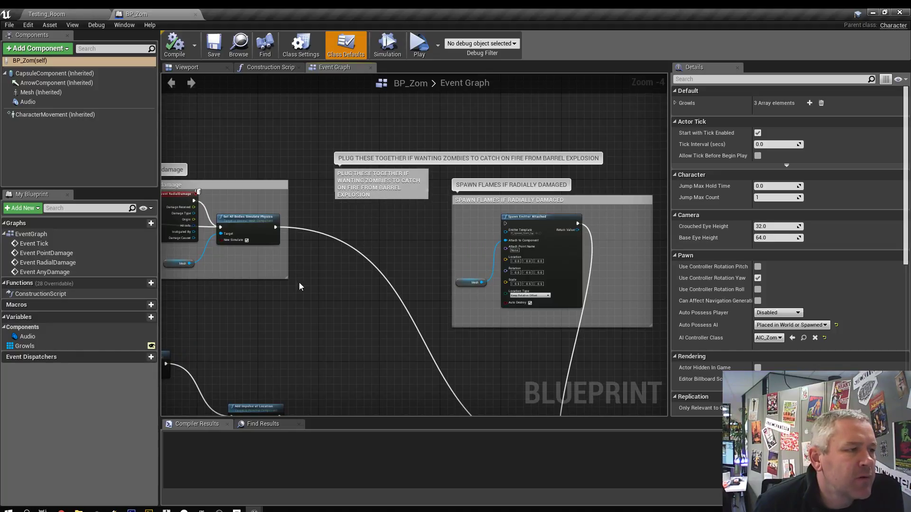
{"action": "right_click_drag", "start_coordinate": [299, 286], "coordinate": [446, 301]}
{"action": "scroll", "coordinate": [463, 294], "scroll_direction": "up", "scroll_amount": 1}
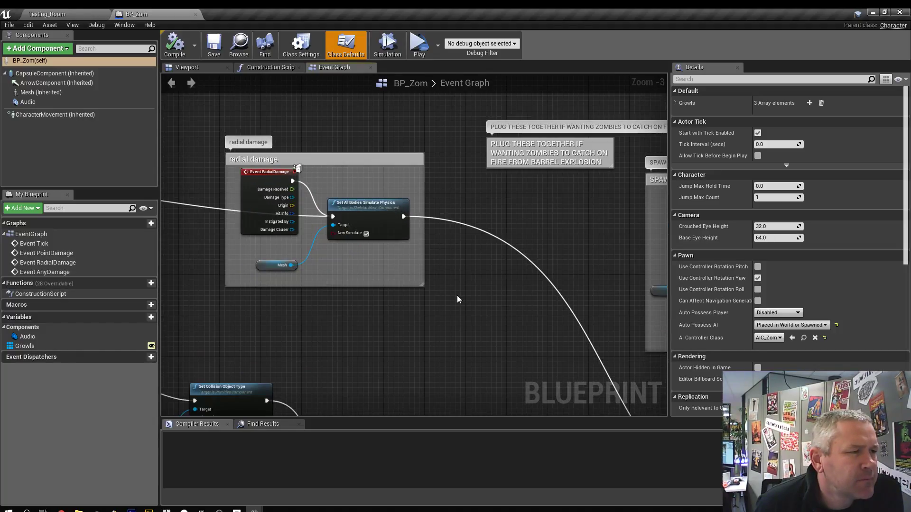
{"action": "right_click_drag", "start_coordinate": [457, 298], "coordinate": [285, 262]}
{"action": "right_click_drag", "start_coordinate": [406, 195], "coordinate": [268, 200]}
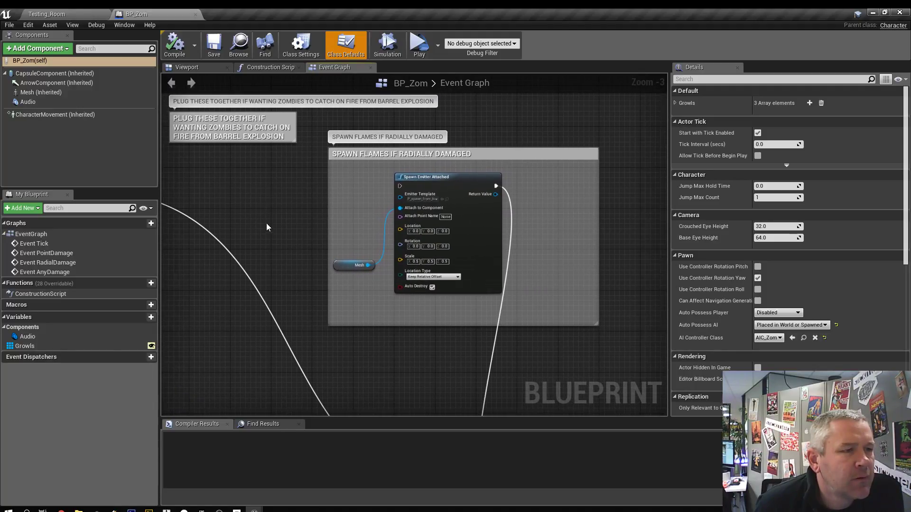
{"action": "scroll", "coordinate": [281, 217], "scroll_direction": "down", "scroll_amount": 2}
{"action": "right_click_drag", "start_coordinate": [485, 288], "coordinate": [618, 251]}
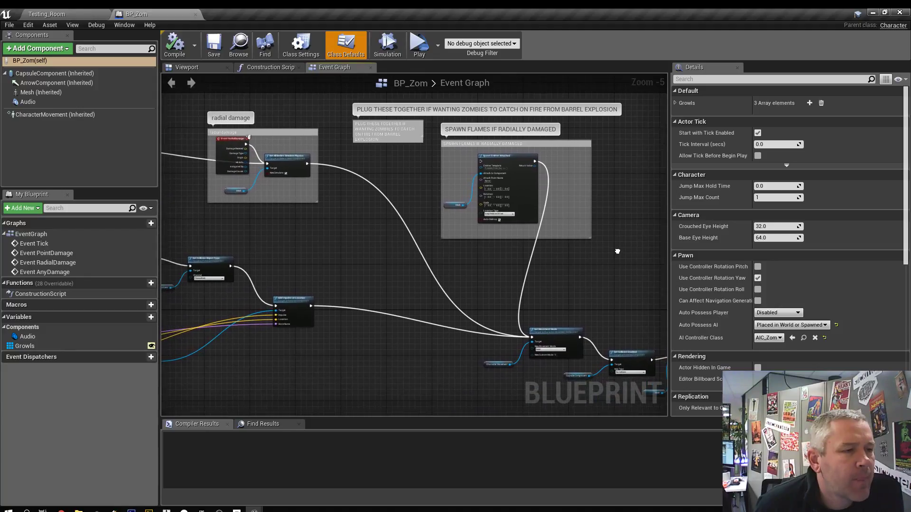
{"action": "right_click_drag", "start_coordinate": [330, 248], "coordinate": [329, 259]}
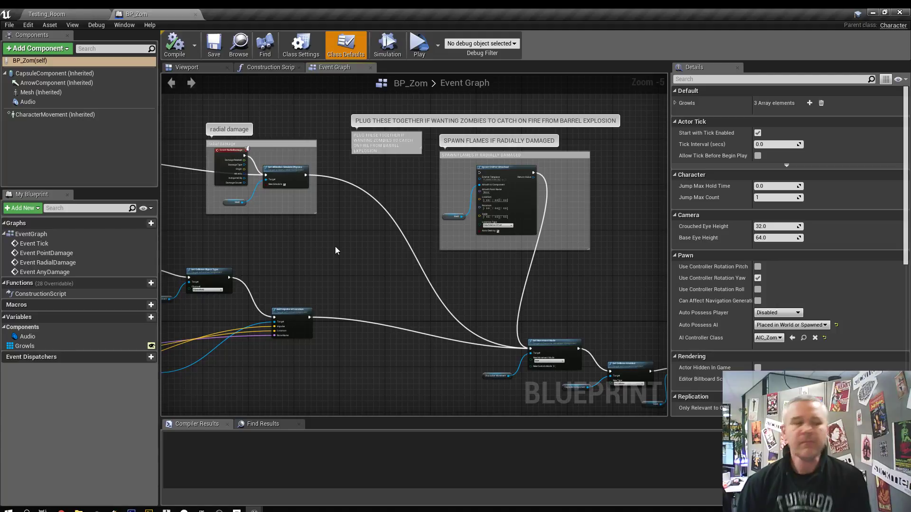
Inspect the Spawn Emitter Attached node and how its group sits relative to the radial damage event
{"action": "right_click_drag", "start_coordinate": [354, 240], "coordinate": [320, 274]}
{"action": "scroll", "coordinate": [371, 279], "scroll_direction": "up", "scroll_amount": 2}
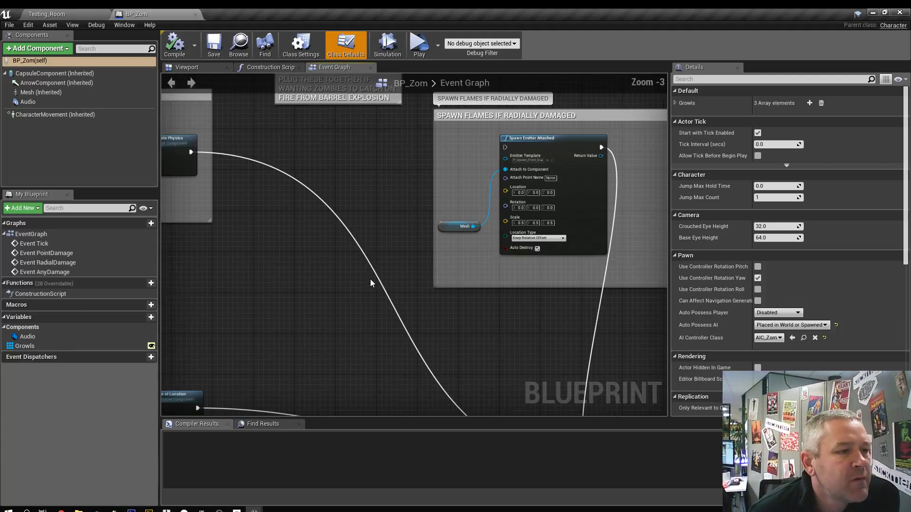
{"action": "right_click_drag", "start_coordinate": [388, 216], "coordinate": [307, 260]}
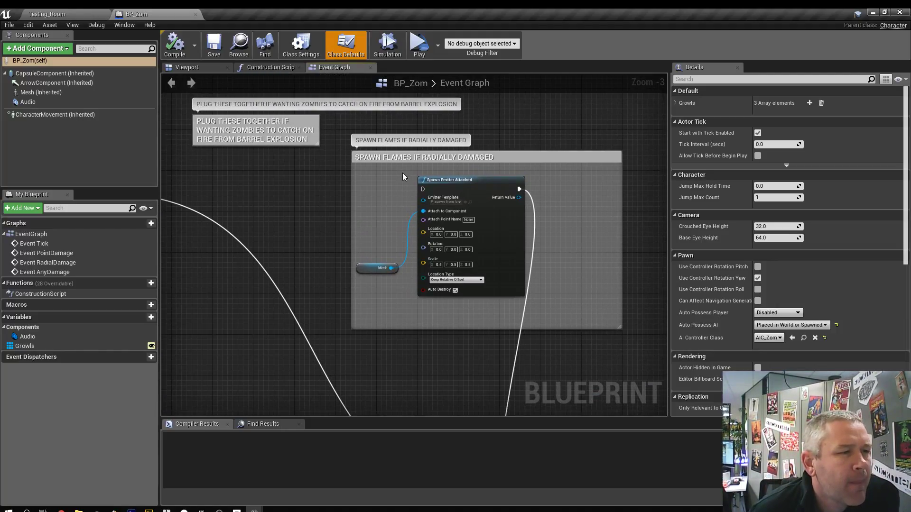
{"action": "scroll", "coordinate": [320, 263], "scroll_direction": "down", "scroll_amount": 2}
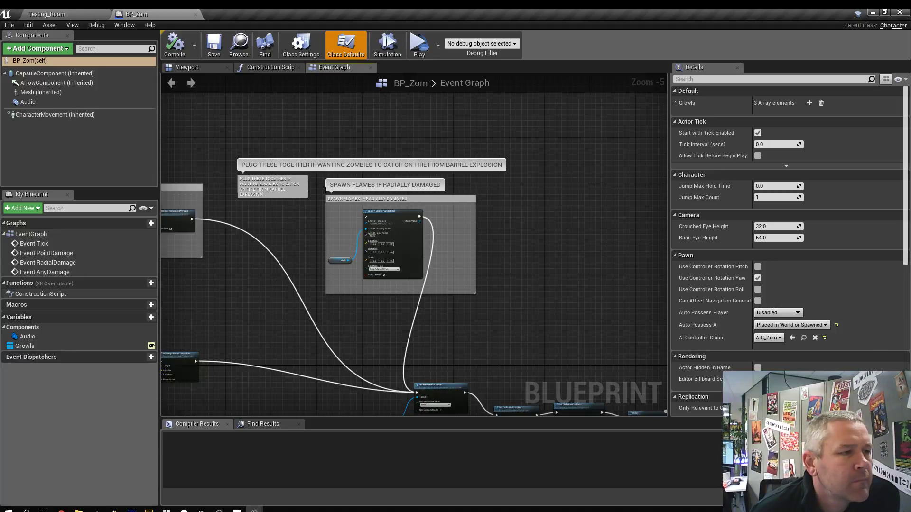
{"action": "scroll", "coordinate": [279, 226], "scroll_direction": "up", "scroll_amount": 3}
{"action": "right_click_drag", "start_coordinate": [312, 246], "coordinate": [275, 234]}
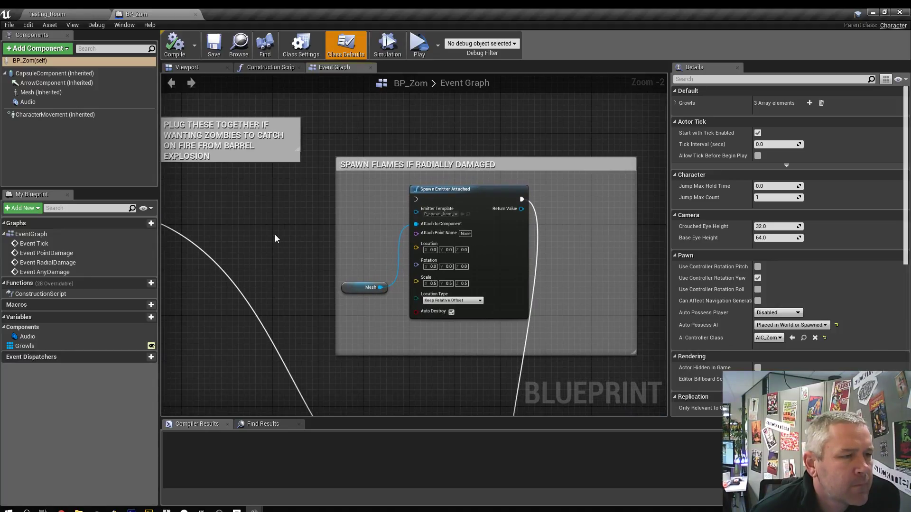
{"action": "left_click", "coordinate": [451, 191]}
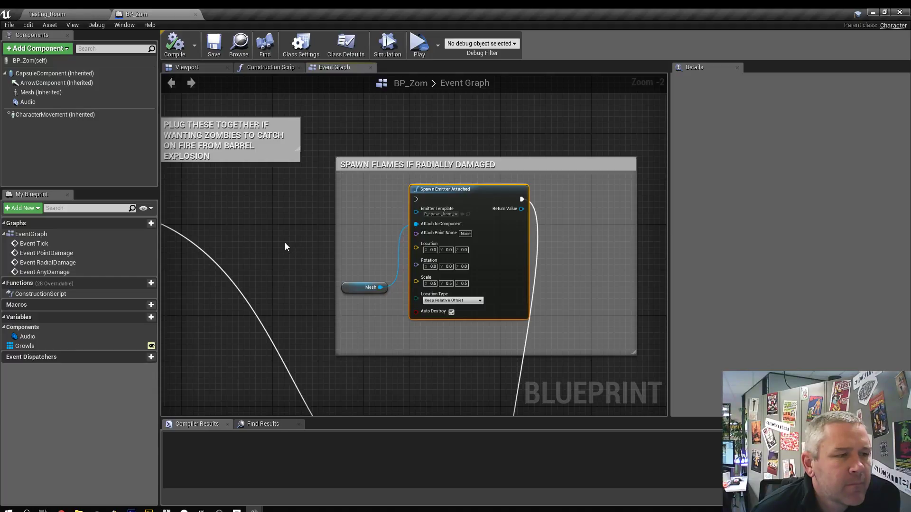
{"action": "scroll", "coordinate": [285, 243], "scroll_direction": "down", "scroll_amount": 2}
{"action": "right_click_drag", "start_coordinate": [285, 243], "coordinate": [323, 192]}
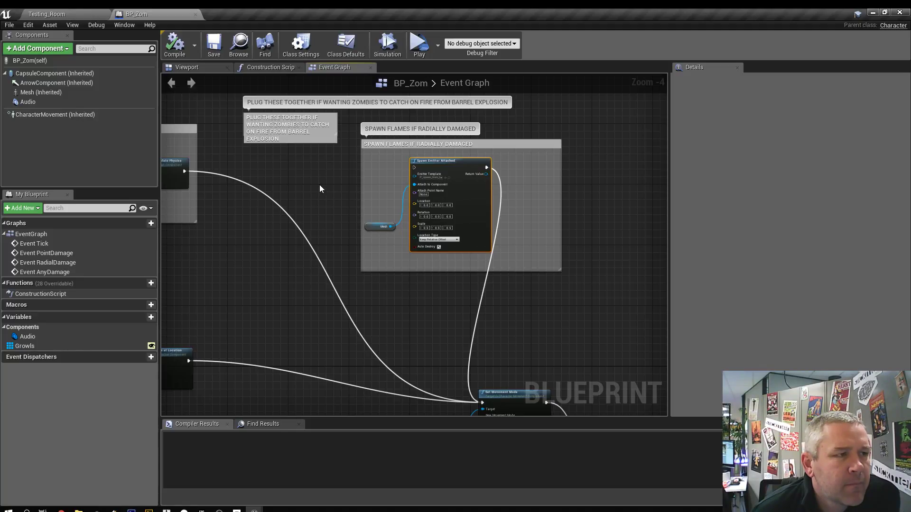
{"action": "scroll", "coordinate": [319, 183], "scroll_direction": "down", "scroll_amount": 1}
{"action": "right_click_drag", "start_coordinate": [315, 183], "coordinate": [426, 206]}
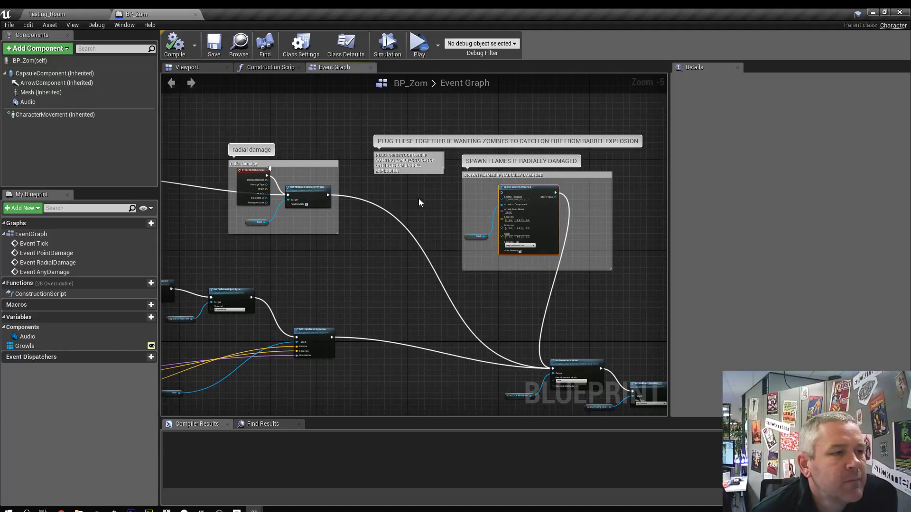
Open the oil lamp's blueprint from the Testing_Room level and maximize its editor window
{"action": "left_click", "coordinate": [71, 14]}
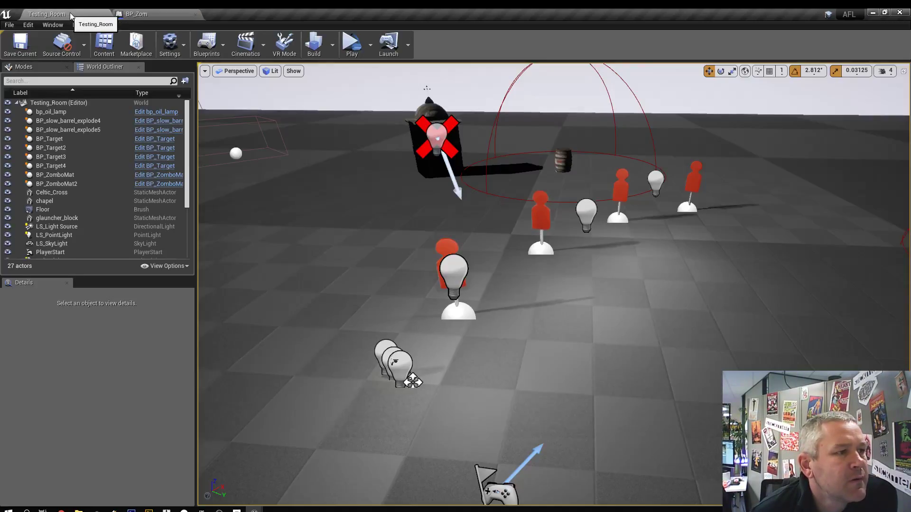
{"action": "right_click", "coordinate": [394, 369]}
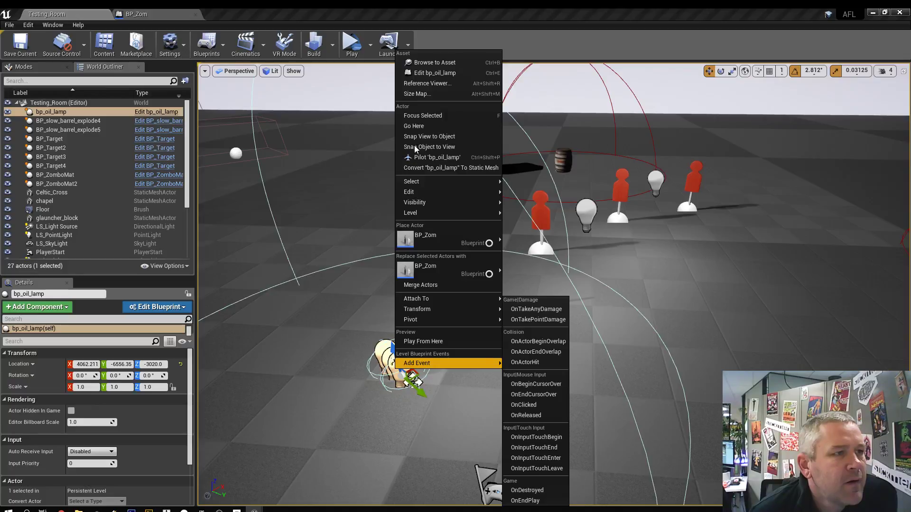
{"action": "left_click", "coordinate": [420, 73]}
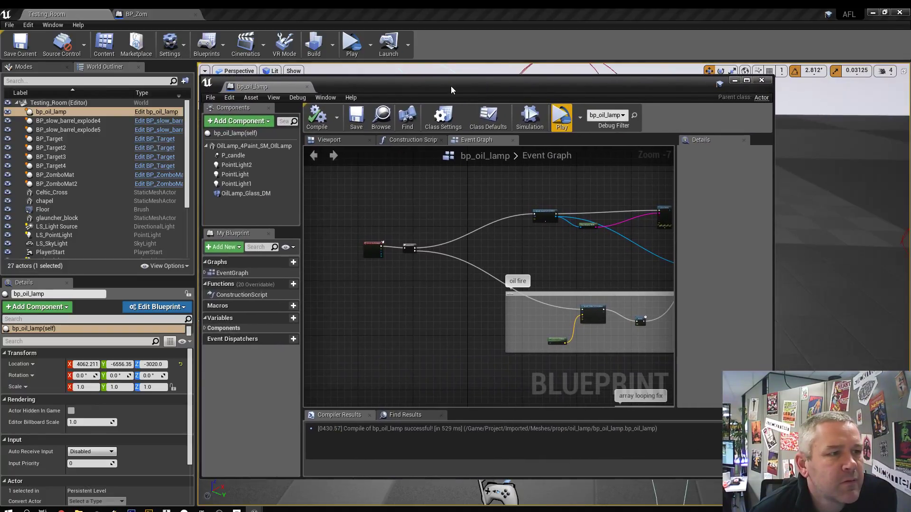
{"action": "double_click", "coordinate": [451, 86]}
Examine the sound-spawning nodes and the oil fire group in the bp_oil_lamp event graph
{"action": "scroll", "coordinate": [415, 206], "scroll_direction": "up", "scroll_amount": 3}
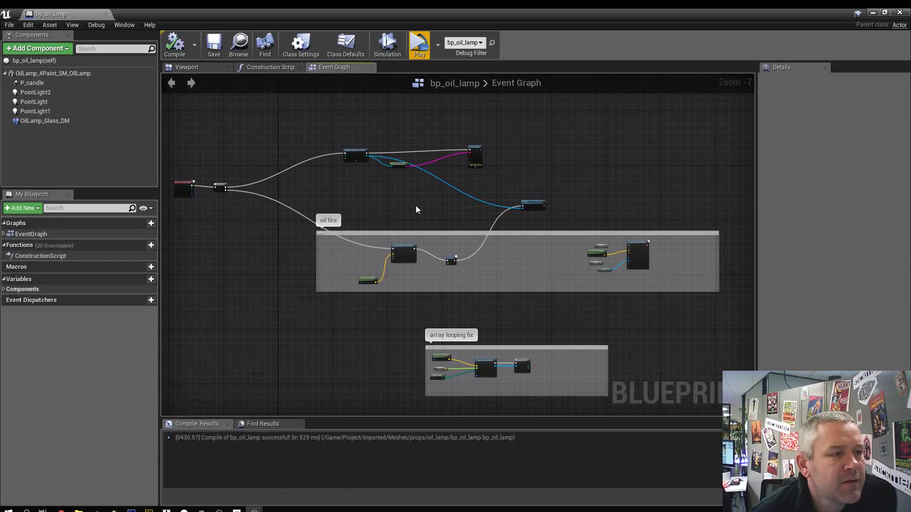
{"action": "right_click_drag", "start_coordinate": [420, 208], "coordinate": [383, 246]}
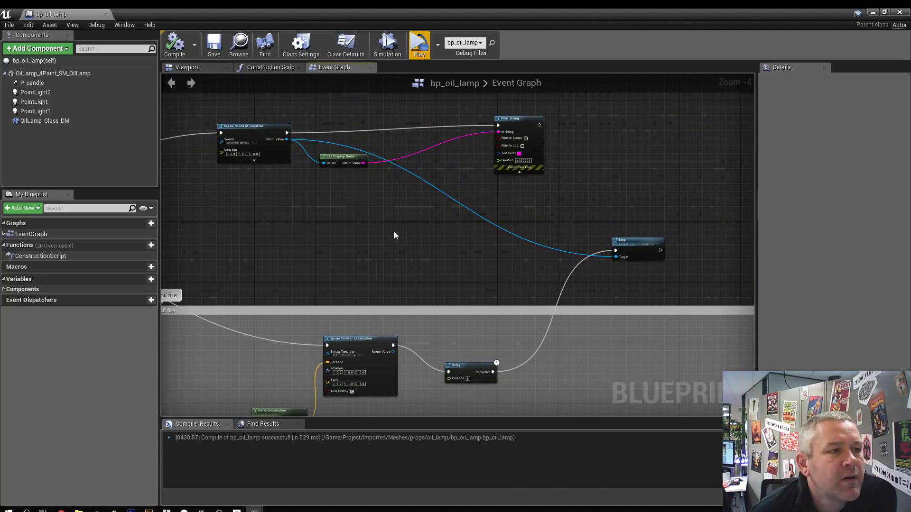
{"action": "right_click_drag", "start_coordinate": [368, 227], "coordinate": [417, 237]}
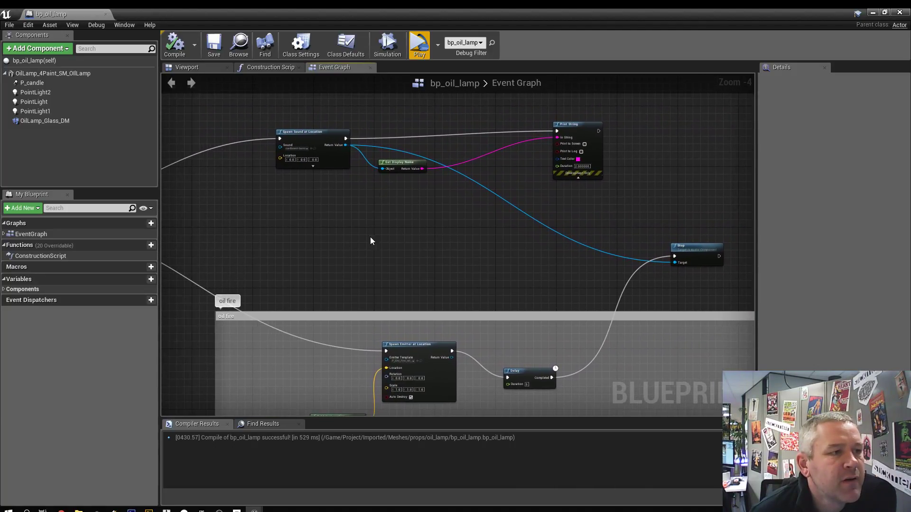
{"action": "scroll", "coordinate": [374, 254], "scroll_direction": "down", "scroll_amount": 1}
{"action": "right_click_drag", "start_coordinate": [350, 250], "coordinate": [412, 253]}
{"action": "scroll", "coordinate": [506, 239], "scroll_direction": "up", "scroll_amount": 2}
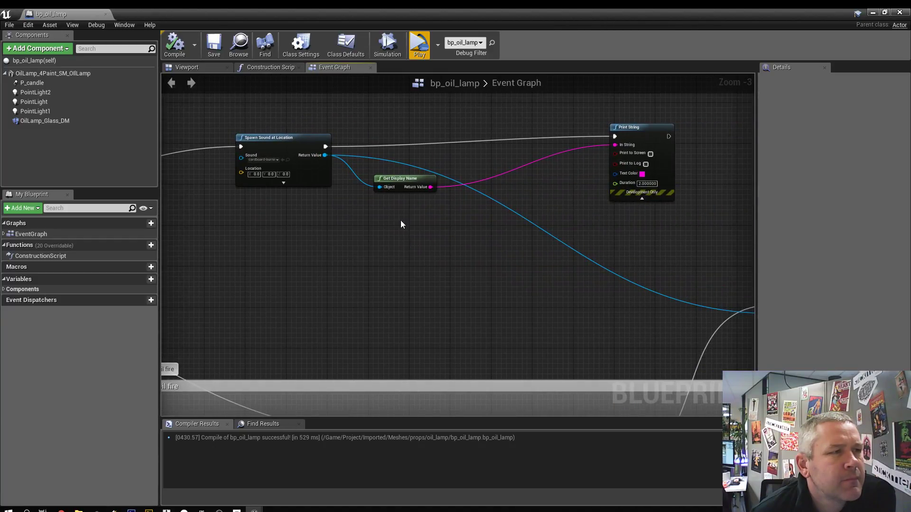
Restore the bp_oil_lamp window, move it out of the way and return to the BP_Zom blueprint
{"action": "double_click", "coordinate": [164, 12]}
{"action": "left_click_drag", "start_coordinate": [369, 70], "coordinate": [910, 98]}
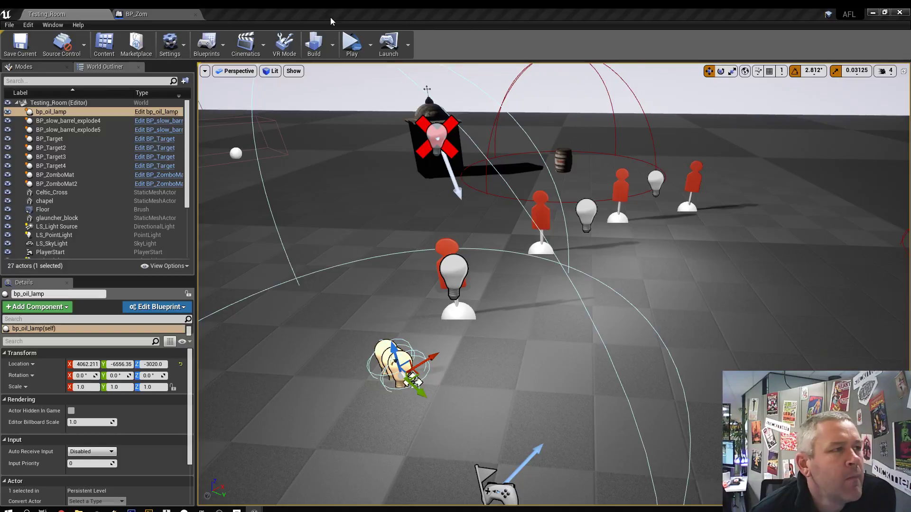
{"action": "left_click", "coordinate": [174, 13]}
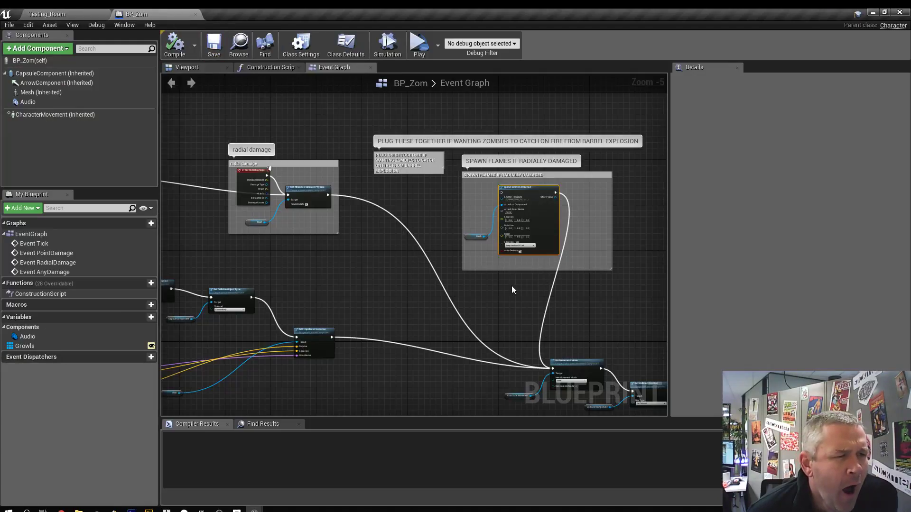
Try connecting the execution output of Set All Bodies Simulate Physics to Spawn Emitter Attached, and undo the connection
{"action": "scroll", "coordinate": [511, 286], "scroll_direction": "up", "scroll_amount": 2}
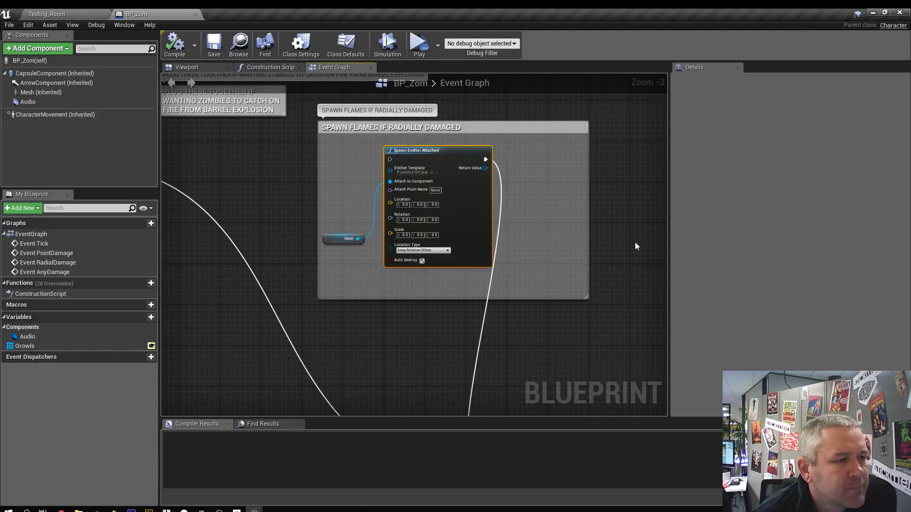
{"action": "right_click_drag", "start_coordinate": [635, 244], "coordinate": [623, 252]}
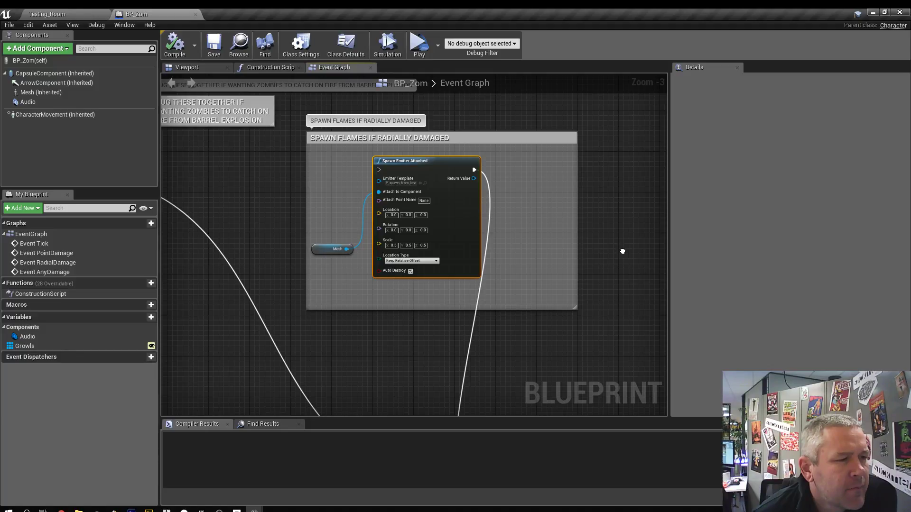
{"action": "right_click_drag", "start_coordinate": [623, 252], "coordinate": [623, 256]}
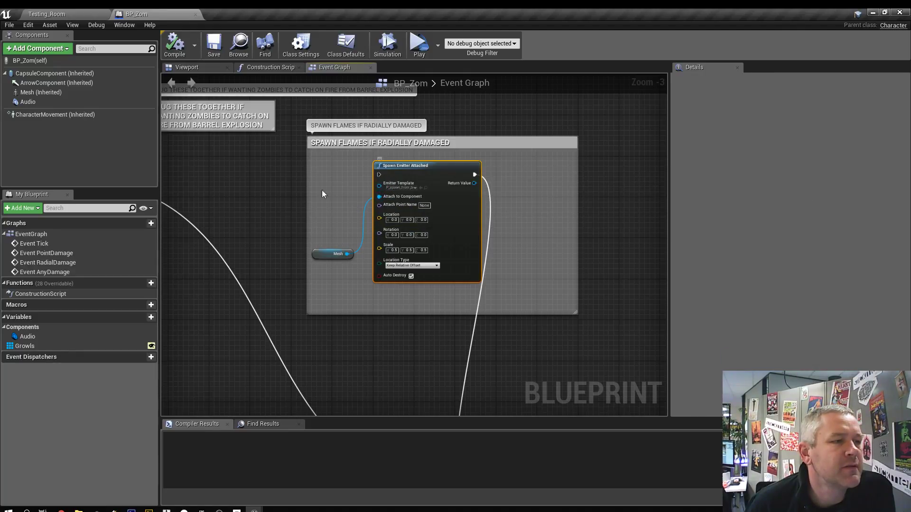
{"action": "right_click_drag", "start_coordinate": [267, 207], "coordinate": [414, 205]}
{"action": "scroll", "coordinate": [415, 206], "scroll_direction": "down", "scroll_amount": 1}
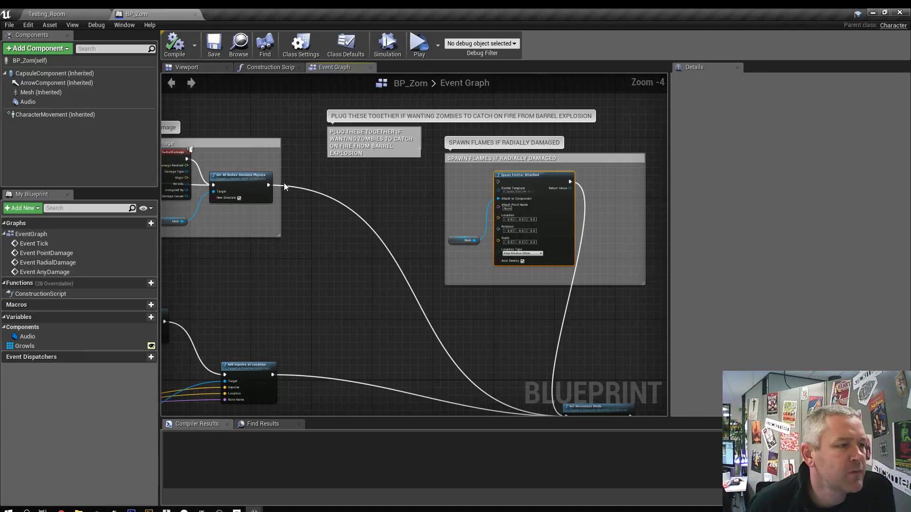
{"action": "right_click_drag", "start_coordinate": [372, 185], "coordinate": [371, 187]}
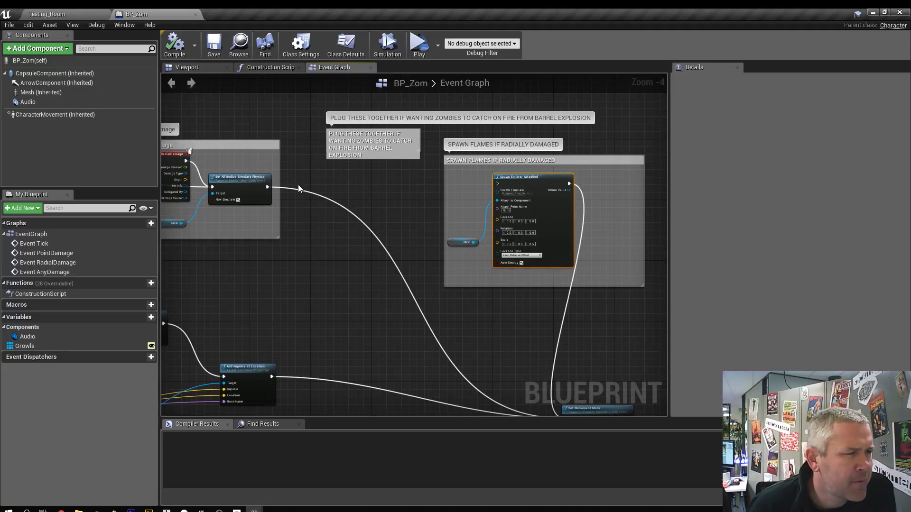
{"action": "left_click_drag", "start_coordinate": [267, 187], "coordinate": [496, 184]}
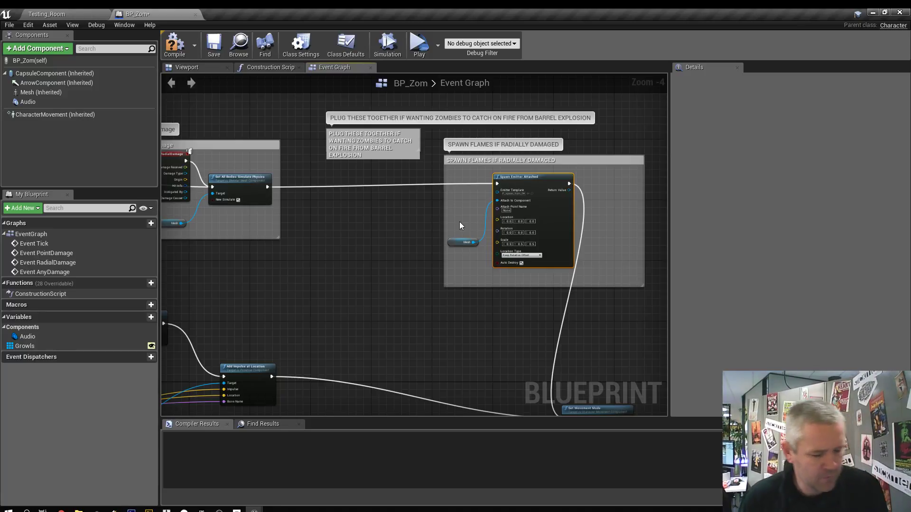
{"action": "key", "text": "ctrl+z"}
Look over the zombie character in BP_Zom's viewport and return to the event graph
{"action": "right_click_drag", "start_coordinate": [509, 312], "coordinate": [481, 282]}
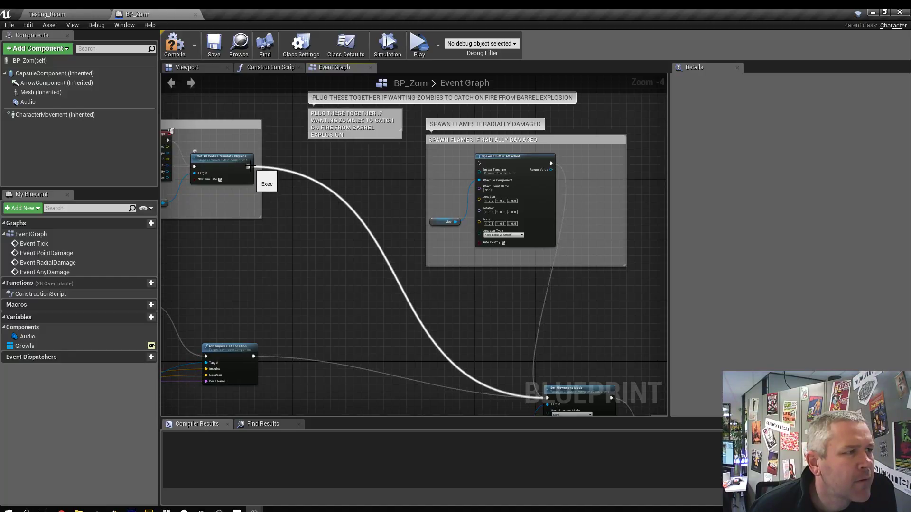
{"action": "left_click", "coordinate": [186, 67]}
{"action": "scroll", "coordinate": [381, 235], "scroll_direction": "up", "scroll_amount": 5}
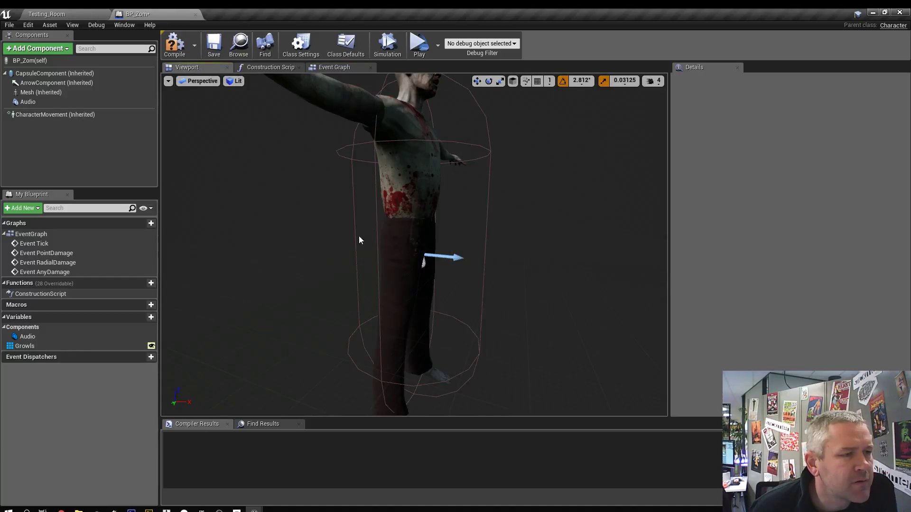
{"action": "mouse_move", "coordinate": [312, 229]}
{"action": "left_mouse_down"}
{"action": "mouse_move", "coordinate": [288, 254]}
{"action": "mouse_move", "coordinate": [312, 224]}
{"action": "left_mouse_up"}
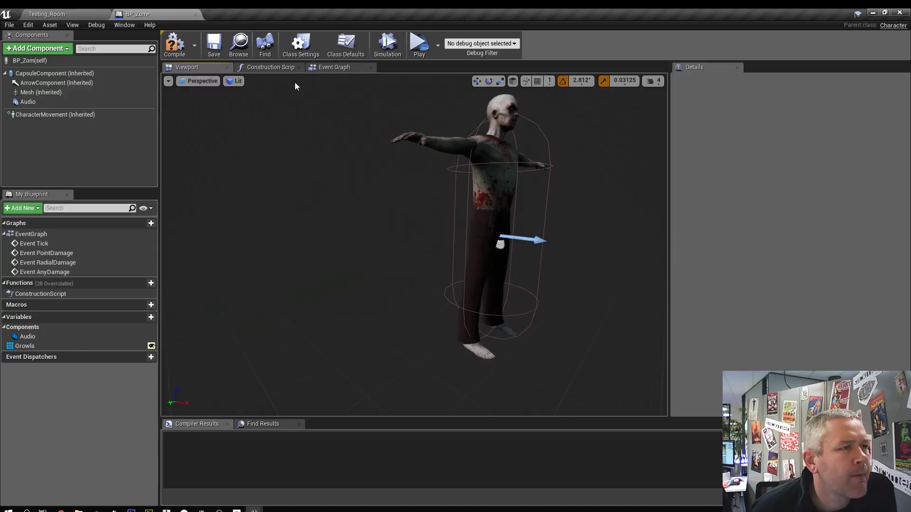
{"action": "left_click", "coordinate": [334, 67]}
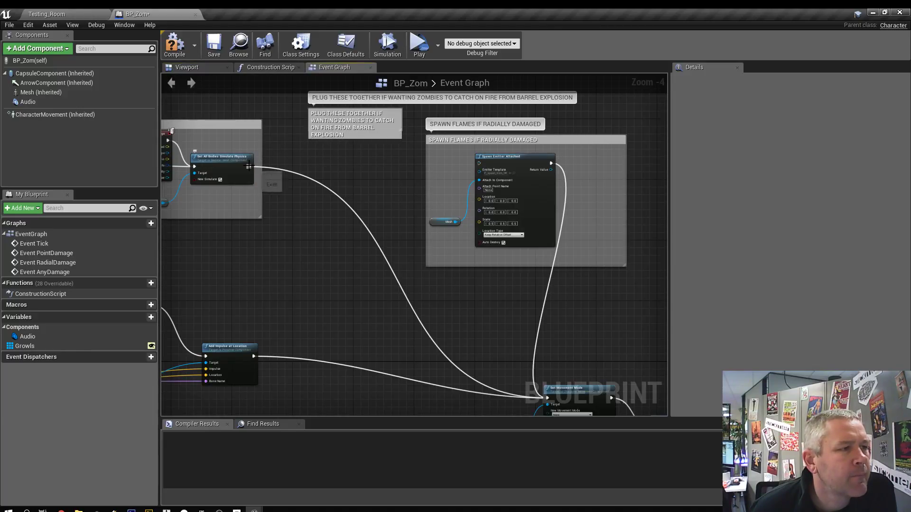
Connect the execution output of Set All Bodies Simulate Physics to Spawn Emitter Attached and briefly run the level in VR
{"action": "left_click_drag", "start_coordinate": [250, 166], "coordinate": [479, 164]}
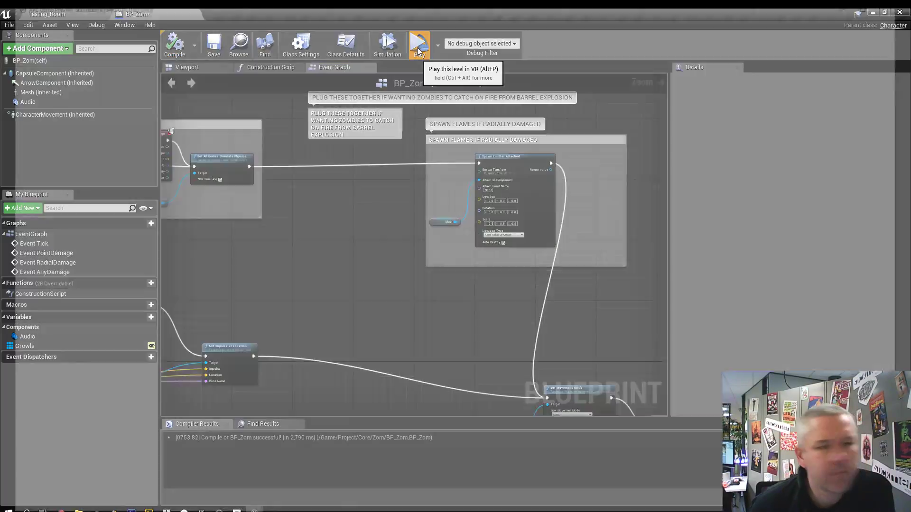
{"action": "left_click", "coordinate": [419, 45]}
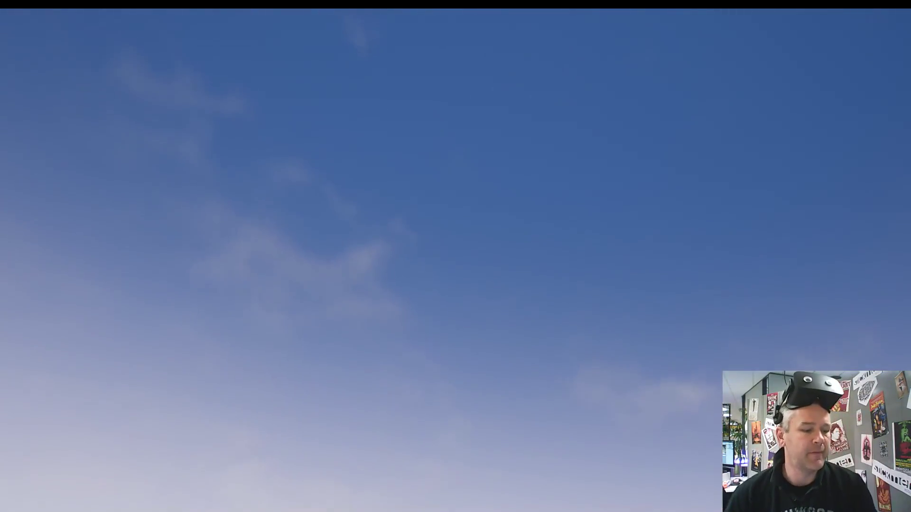
{"action": "key", "text": "Escape"}
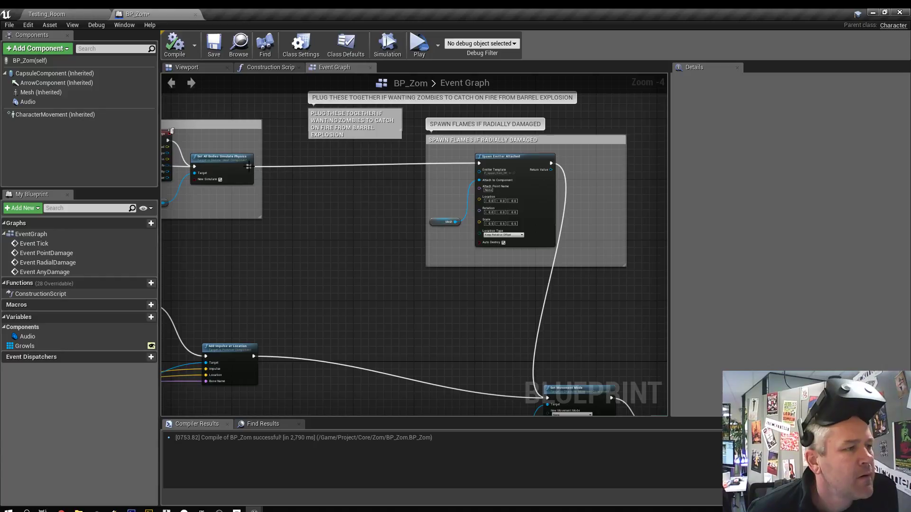
Reconnect the execution output of Set All Bodies Simulate Physics to Set Movement Mode, then compile, save and close BP_Zom
{"action": "left_click_drag", "start_coordinate": [249, 166], "coordinate": [546, 397]}
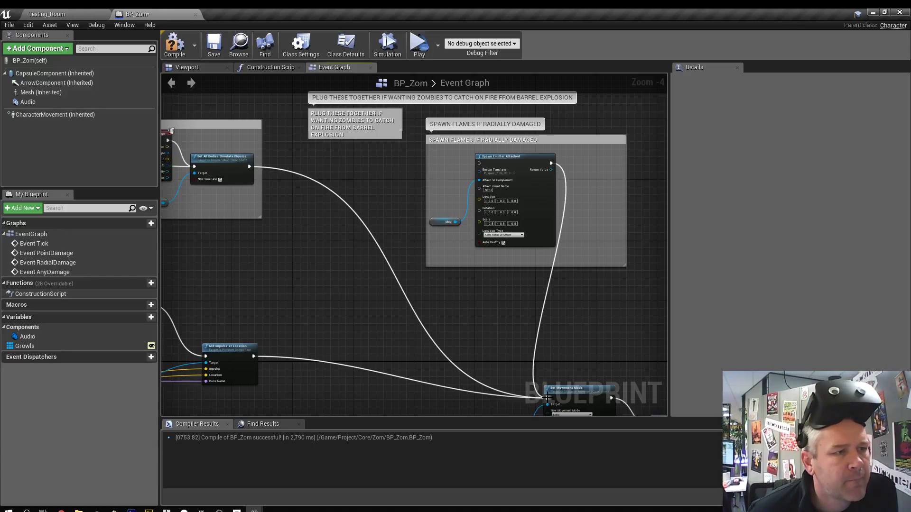
{"action": "left_click", "coordinate": [176, 49]}
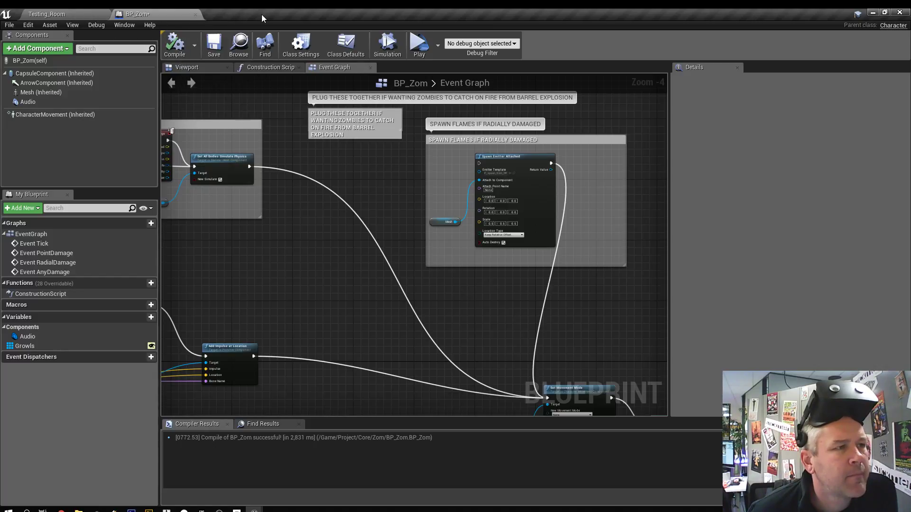
{"action": "left_click", "coordinate": [214, 43]}
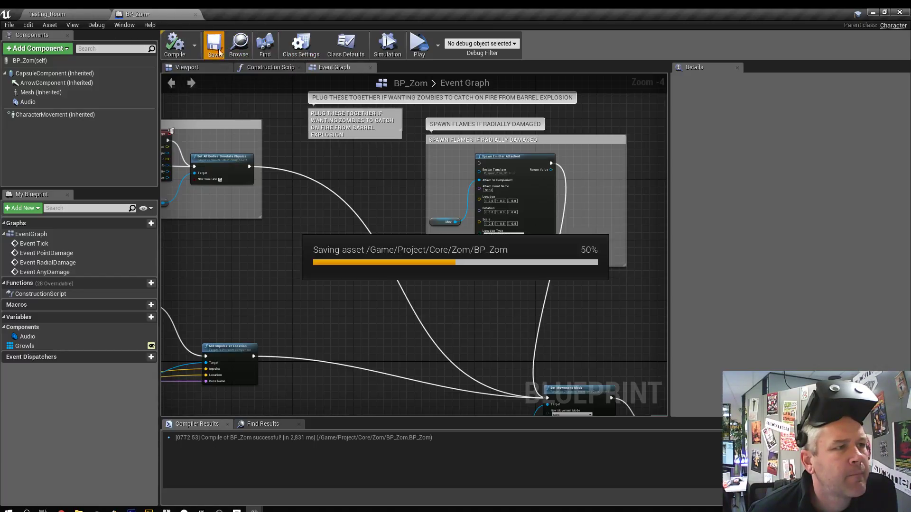
{"action": "left_click", "coordinate": [195, 15]}
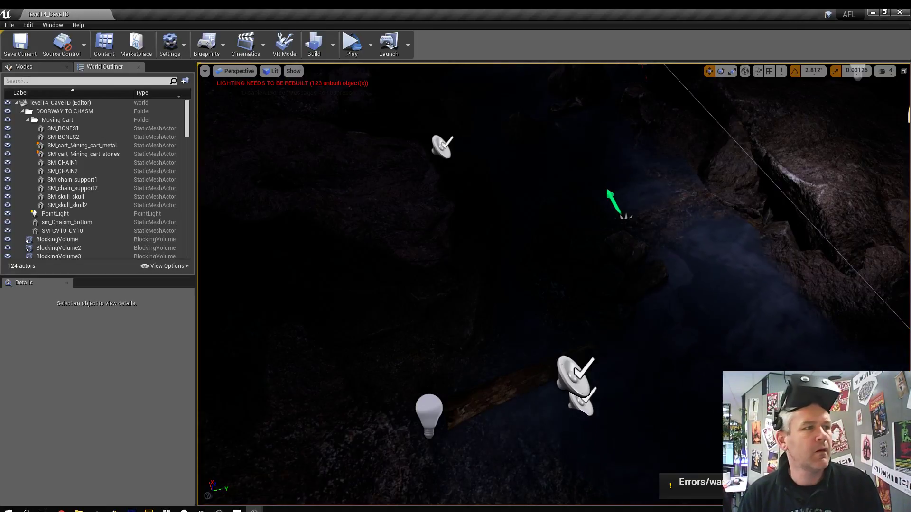
Save the level14_Cave1D level and close the Unreal editor without saving the listed zombie blueprints
{"action": "left_click", "coordinate": [18, 47]}
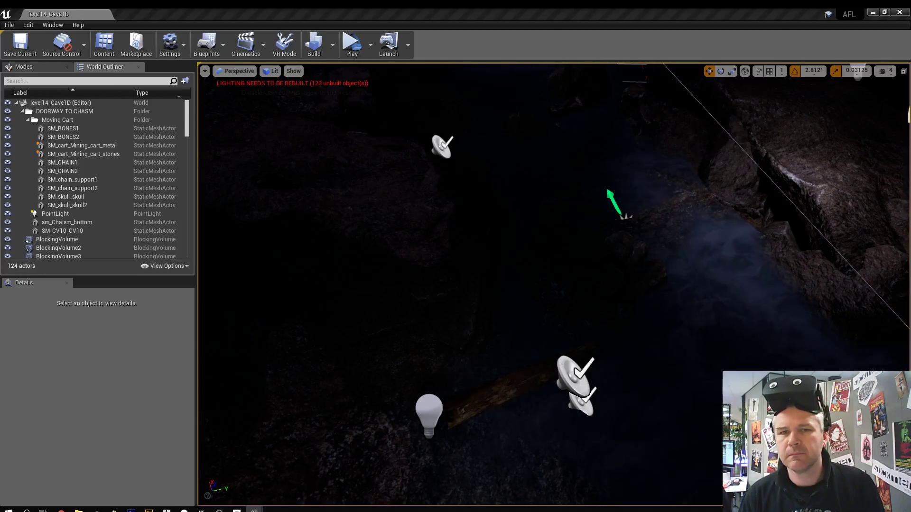
{"action": "double_click", "coordinate": [383, 13]}
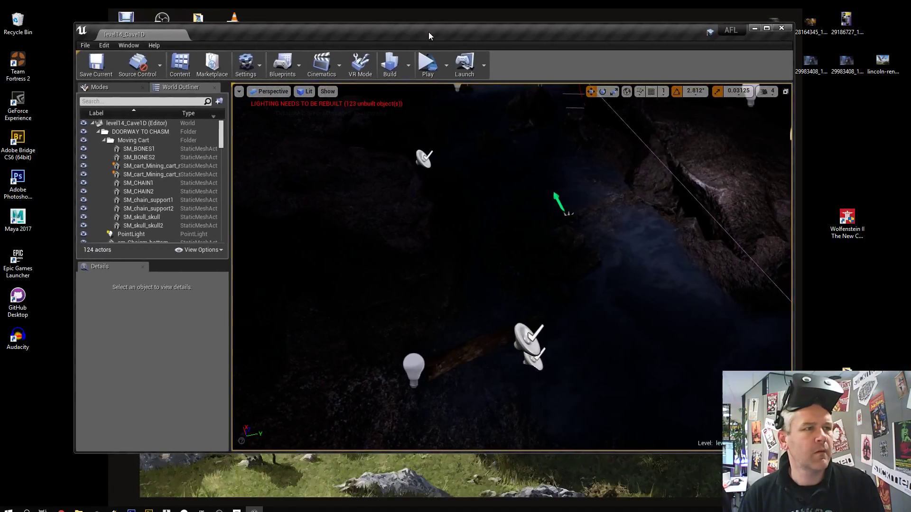
{"action": "left_click", "coordinate": [785, 29]}
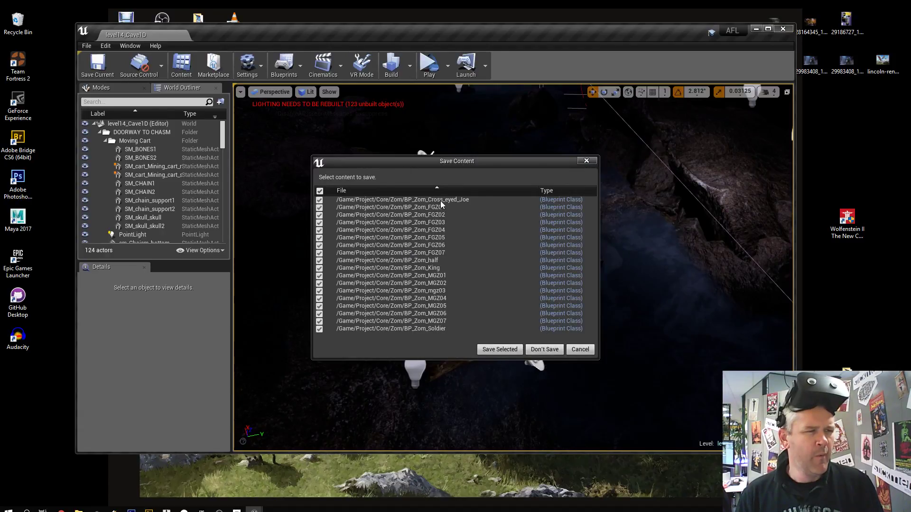
{"action": "left_click", "coordinate": [539, 351]}
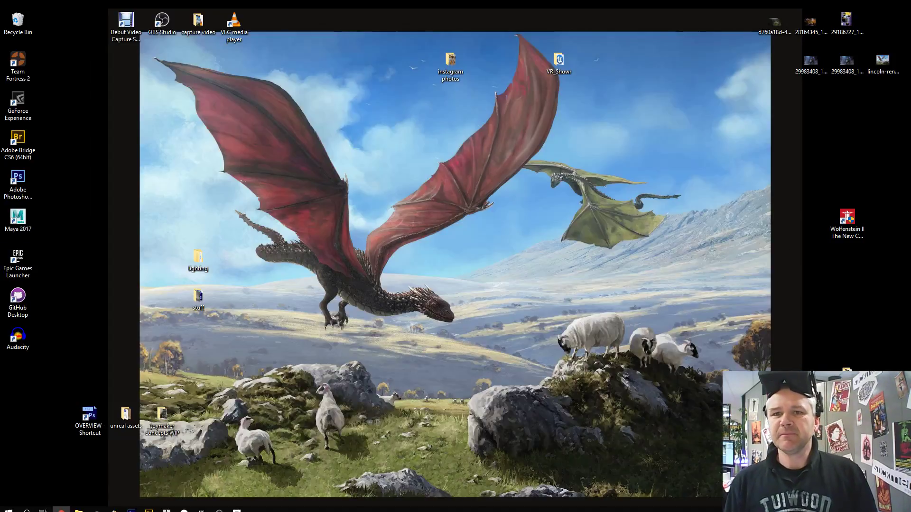
Switch to the browser window with the StickmenMedia Twitch stream, move it onto this display and make it slightly narrower
{"action": "left_click_drag", "start_coordinate": [910, 95], "coordinate": [428, 21]}
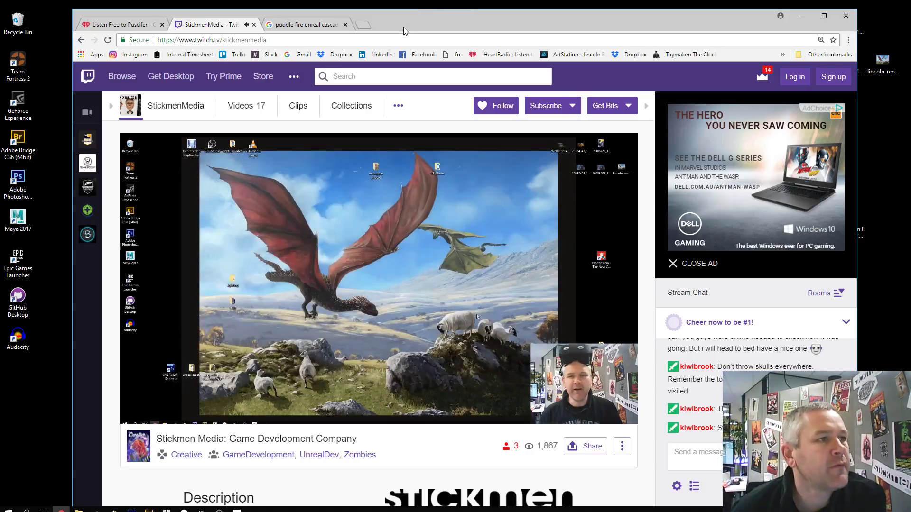
{"action": "left_click_drag", "start_coordinate": [405, 8], "coordinate": [395, 15]}
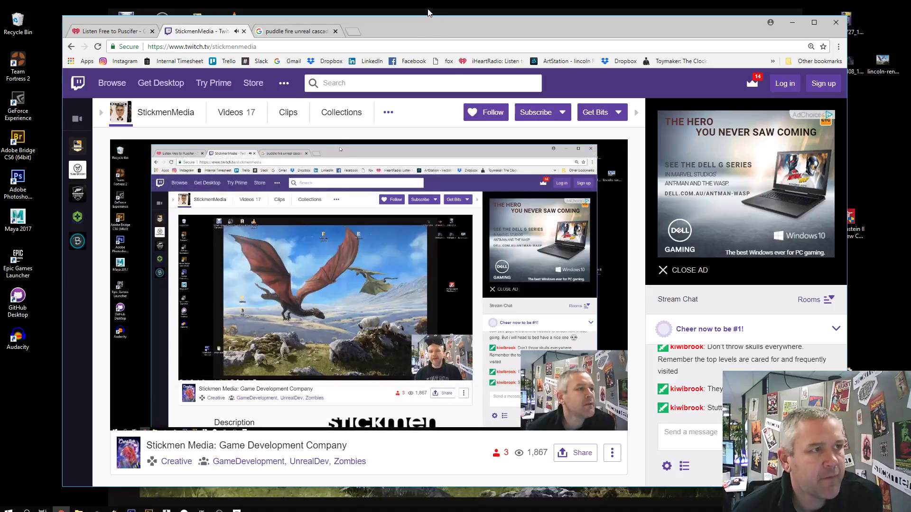
{"action": "left_click_drag", "start_coordinate": [427, 24], "coordinate": [407, 19]}
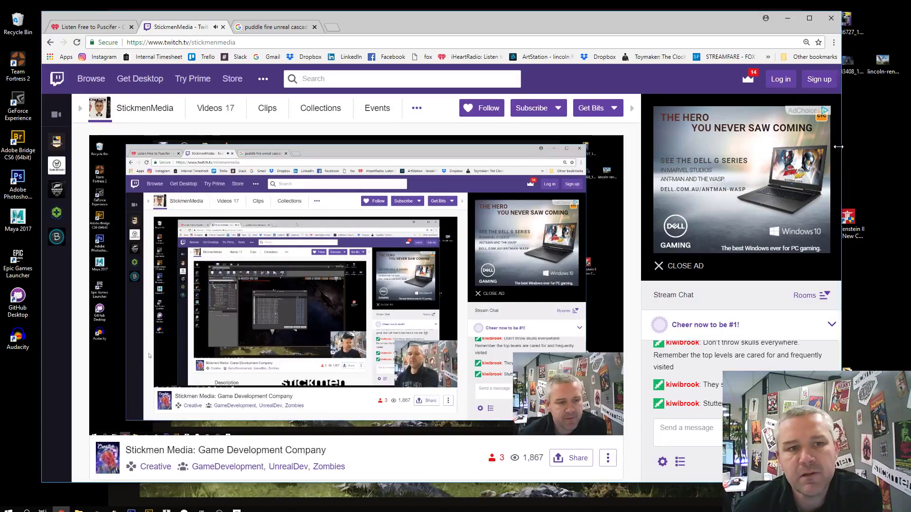
{"action": "left_click_drag", "start_coordinate": [832, 143], "coordinate": [826, 143]}
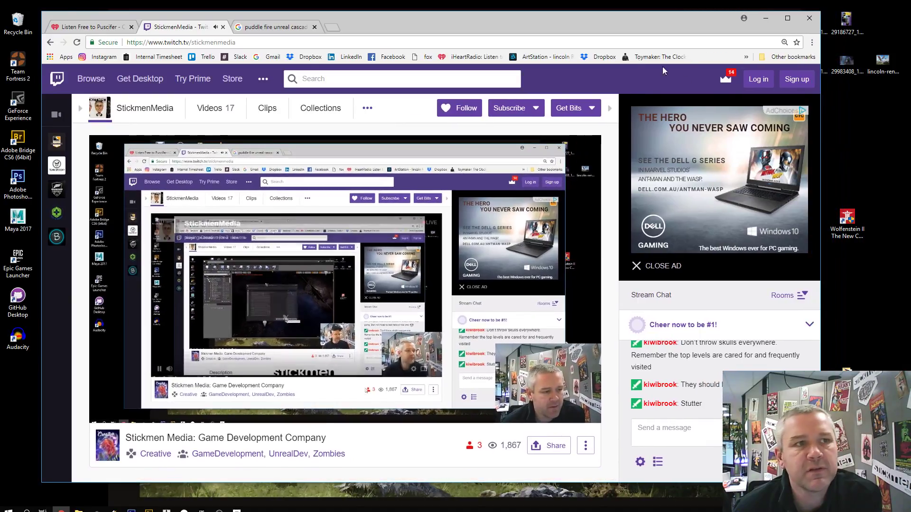
{"action": "left_click_drag", "start_coordinate": [590, 24], "coordinate": [597, 24]}
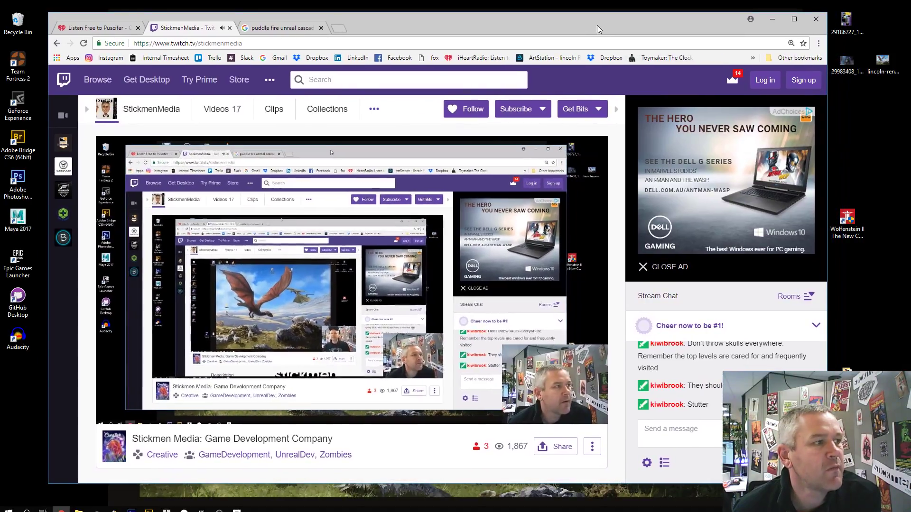